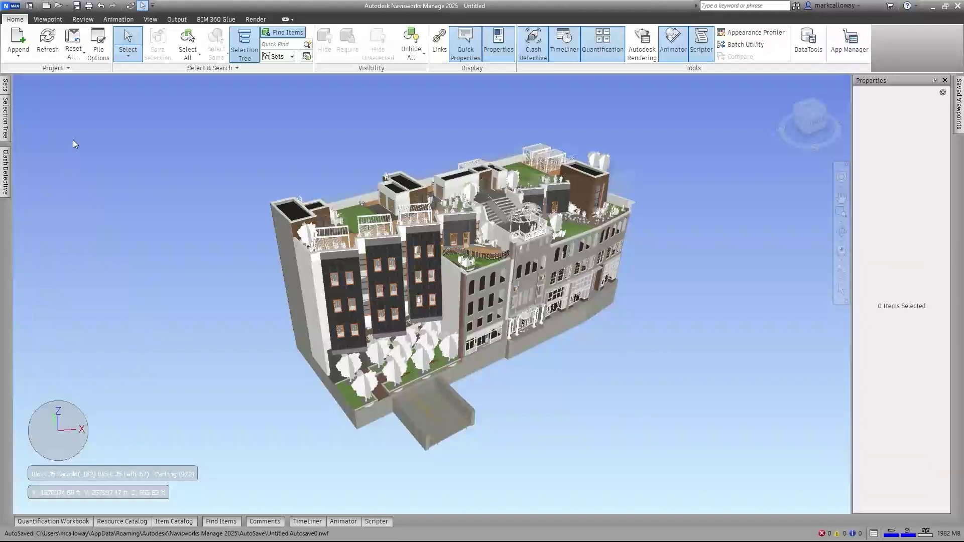
- Append the Snowdon Towers Sample Plumbing Revit model to the current scene
{"action": "left_click", "coordinate": [16, 51]}
{"action": "left_click", "coordinate": [30, 71]}
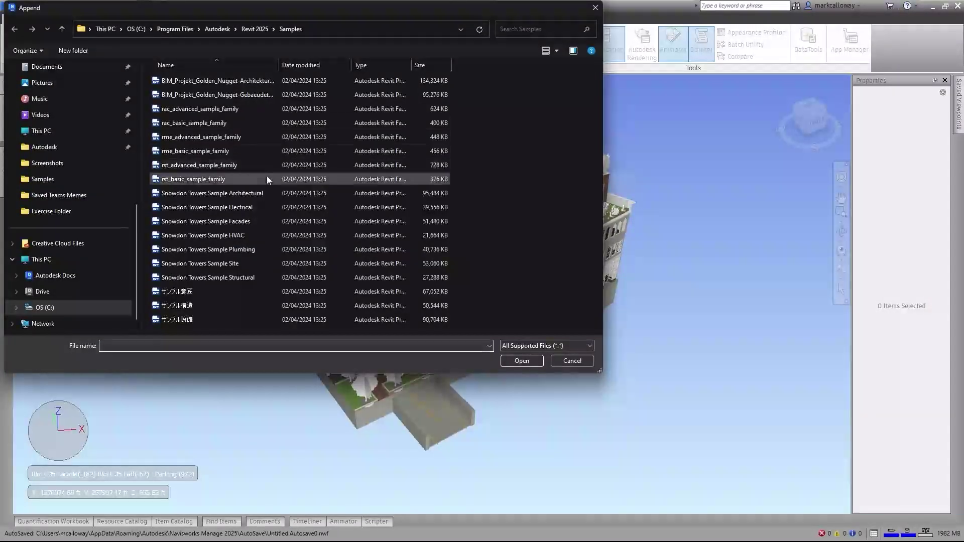
{"action": "left_click", "coordinate": [275, 195]}
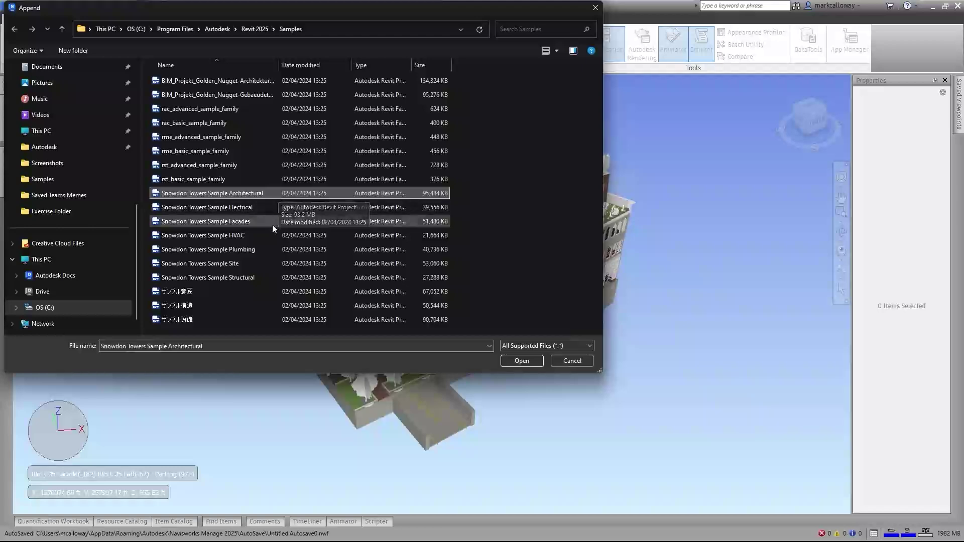
{"action": "left_click", "coordinate": [263, 250]}
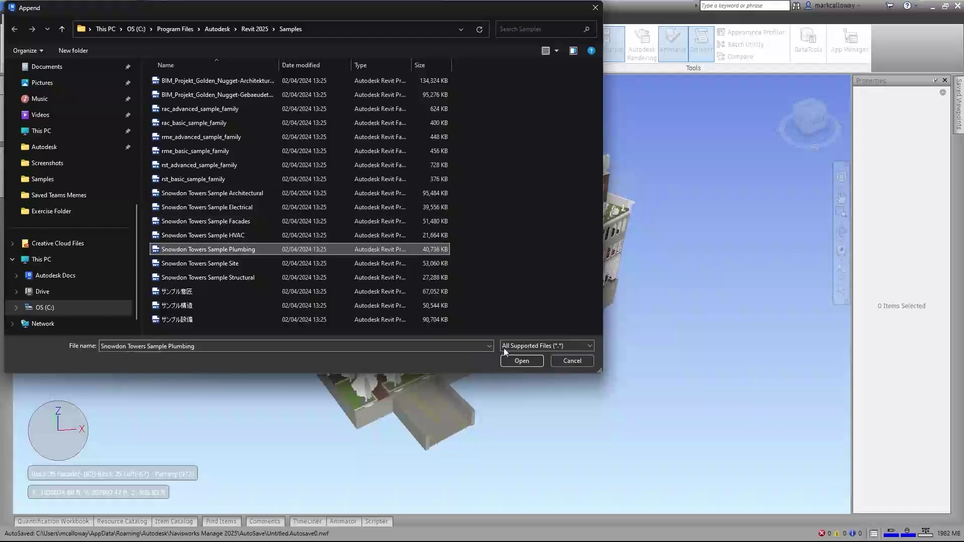
{"action": "left_click", "coordinate": [507, 361]}
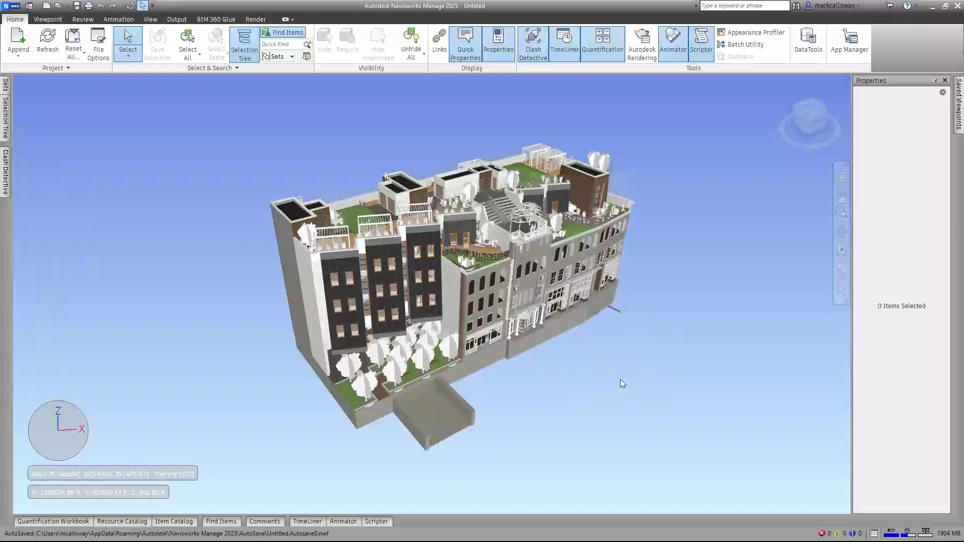
- Hide the Snowdon Towers Sample Architectural model and examine the plumbing pipework on its own
{"action": "mouse_move", "coordinate": [11, 118]}
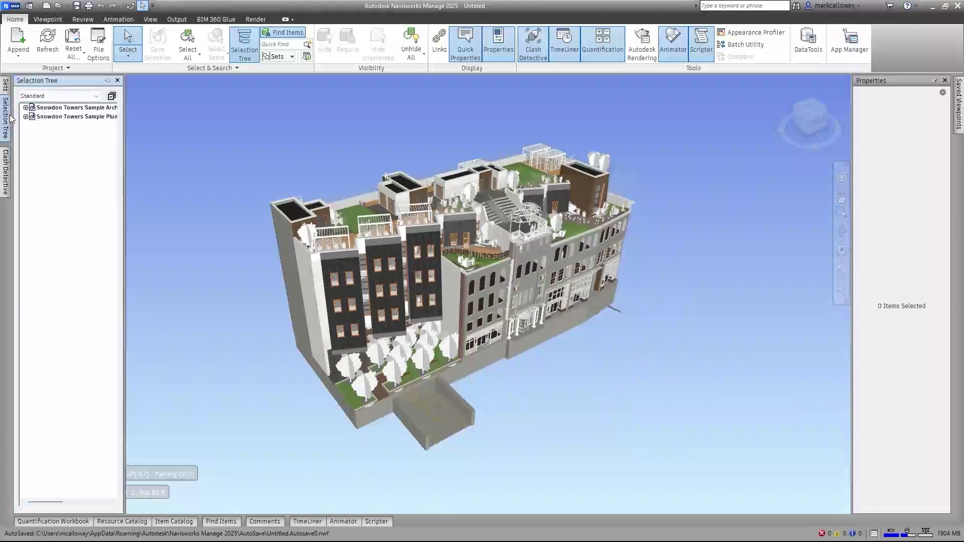
{"action": "left_click", "coordinate": [80, 109]}
{"action": "left_click", "coordinate": [82, 117]}
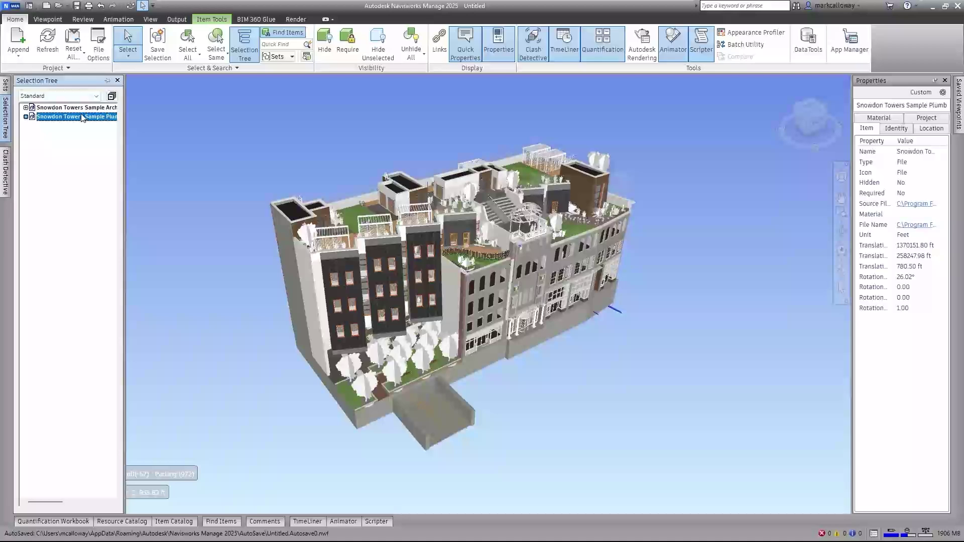
{"action": "right_click", "coordinate": [84, 109]}
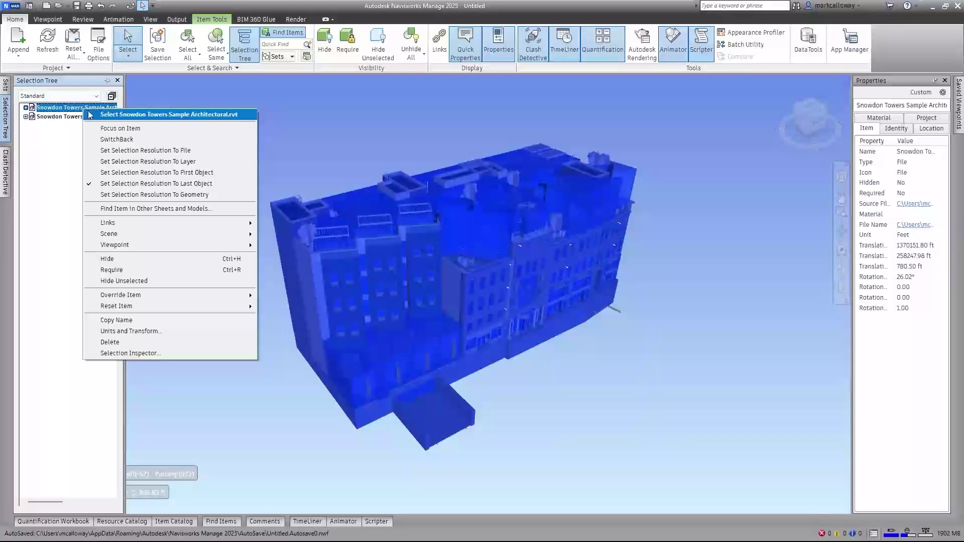
{"action": "left_click", "coordinate": [124, 260]}
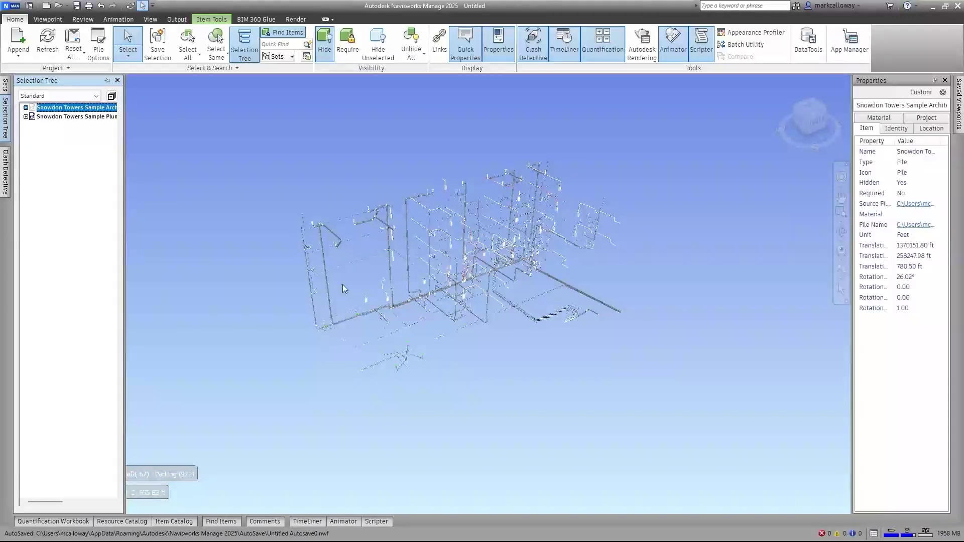
{"action": "scroll", "coordinate": [474, 259], "scroll_direction": "up", "scroll_amount": 2}
{"action": "scroll", "coordinate": [468, 262], "scroll_direction": "up", "scroll_amount": 5}
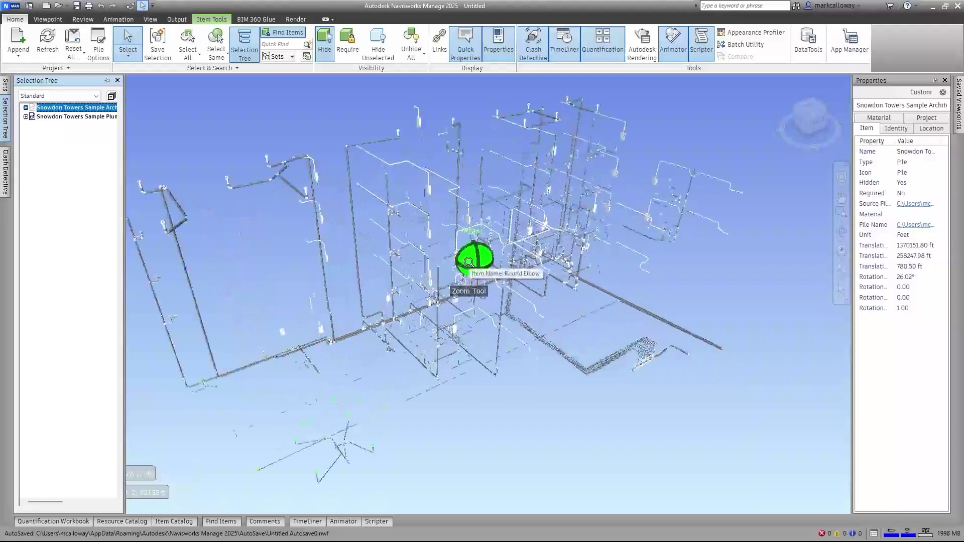
{"action": "scroll", "coordinate": [468, 262], "scroll_direction": "up", "scroll_amount": 3}
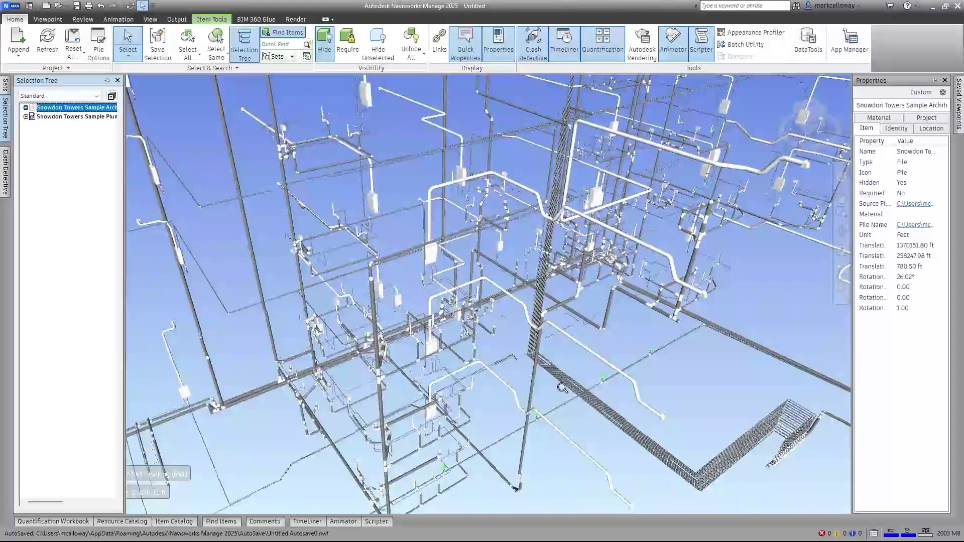
{"action": "scroll", "coordinate": [562, 388], "scroll_direction": "down", "scroll_amount": 6}
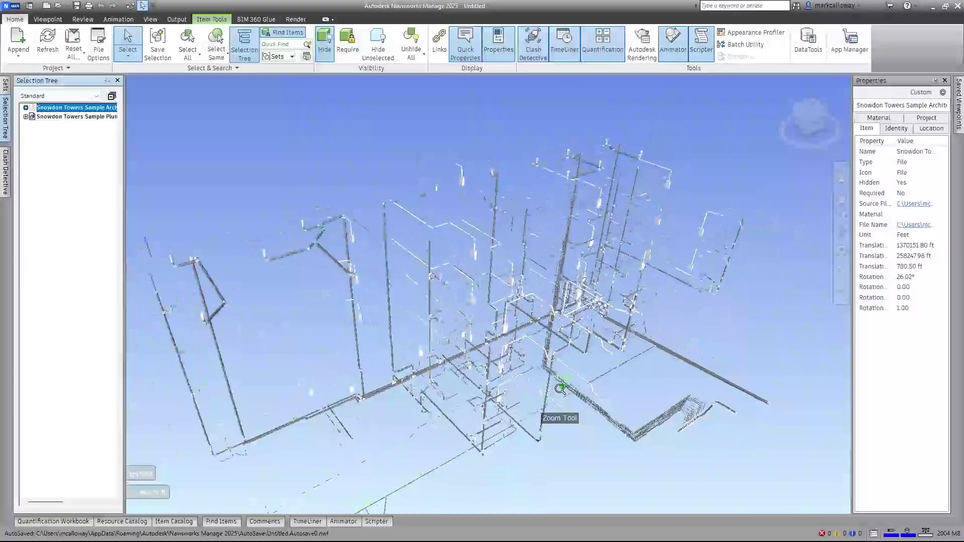
{"action": "scroll", "coordinate": [560, 389], "scroll_direction": "down", "scroll_amount": 4}
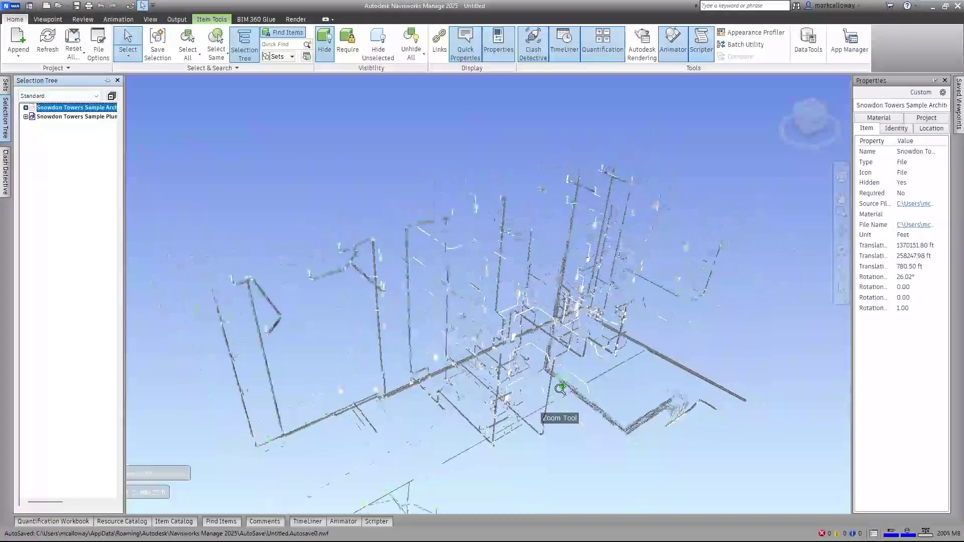
- Unhide the Snowdon Towers Sample Architectural model and clear the selection
{"action": "right_click", "coordinate": [105, 114]}
{"action": "left_click", "coordinate": [156, 269]}
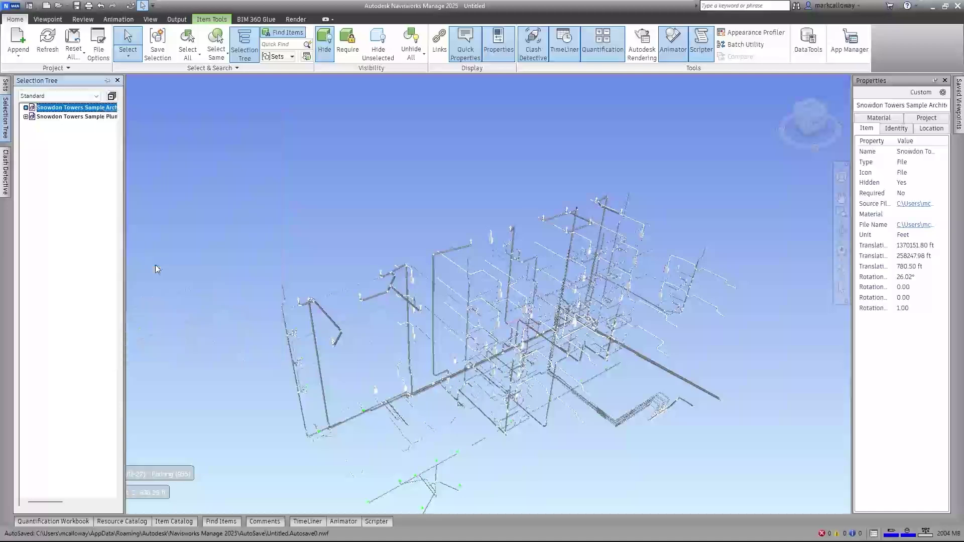
{"action": "left_click", "coordinate": [296, 211]}
{"action": "middle_click_drag", "start_coordinate": [302, 209], "coordinate": [275, 95]}
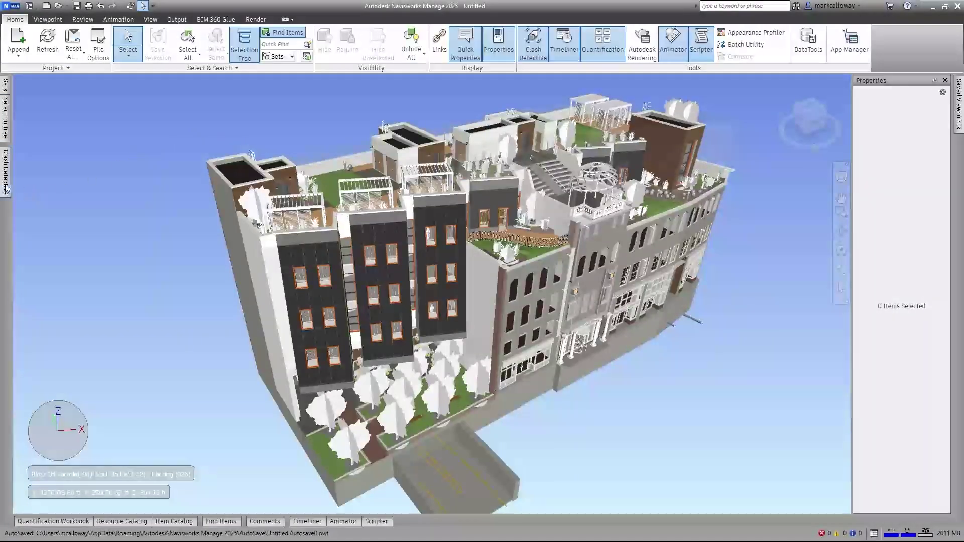
- Keep the Clash Detective window pinned open and add a new clash test
{"action": "mouse_move", "coordinate": [6, 187]}
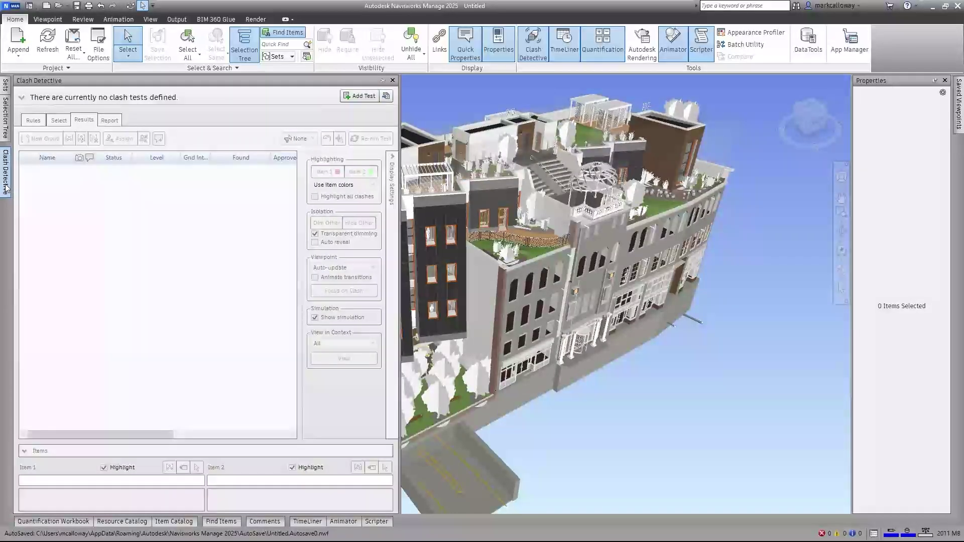
{"action": "left_click", "coordinate": [382, 81]}
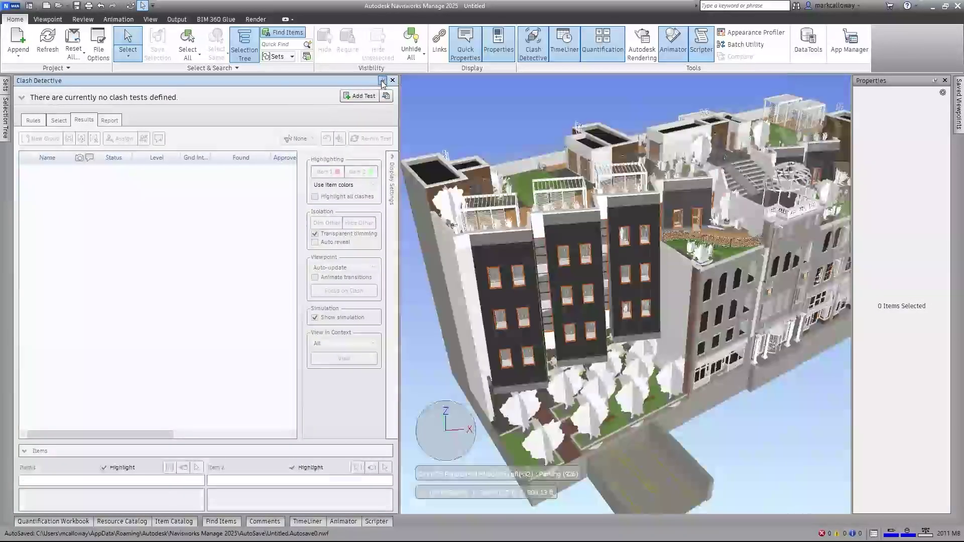
{"action": "left_click", "coordinate": [362, 96]}
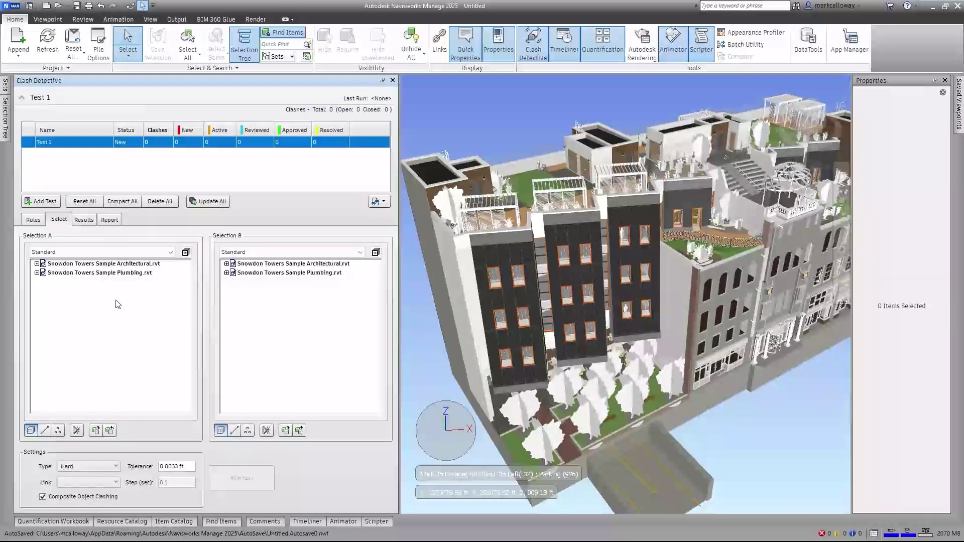
- Rename the new clash test as Arch vs Arch
{"action": "right_click", "coordinate": [58, 144]}
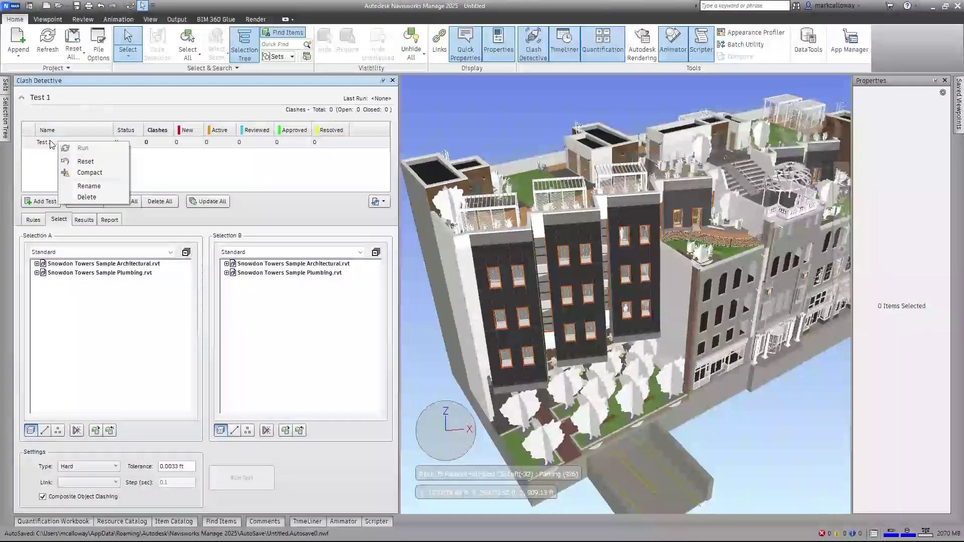
{"action": "left_click", "coordinate": [88, 187]}
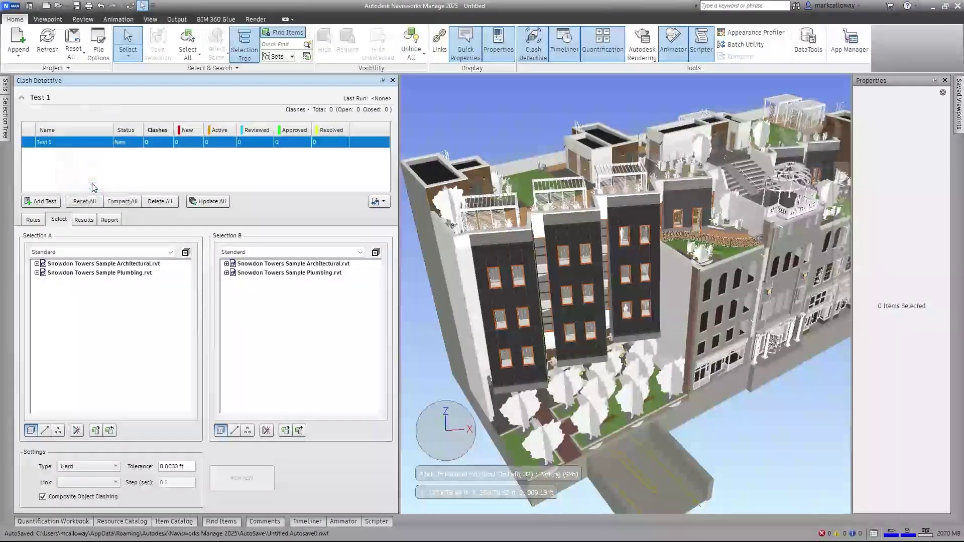
{"action": "right_click", "coordinate": [57, 142]}
{"action": "left_click", "coordinate": [88, 186]}
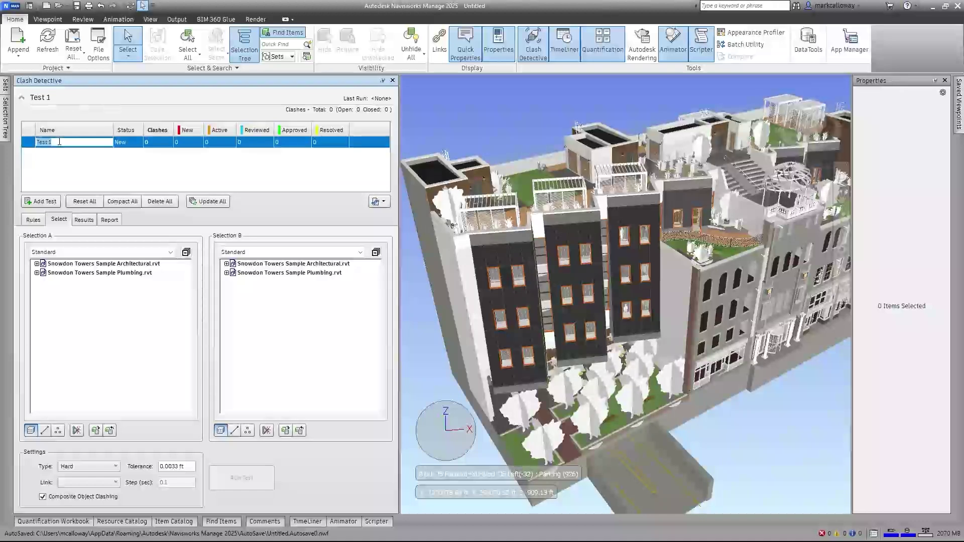
{"action": "key", "text": "BackSpace"}
{"action": "type", "text": "Arch"}
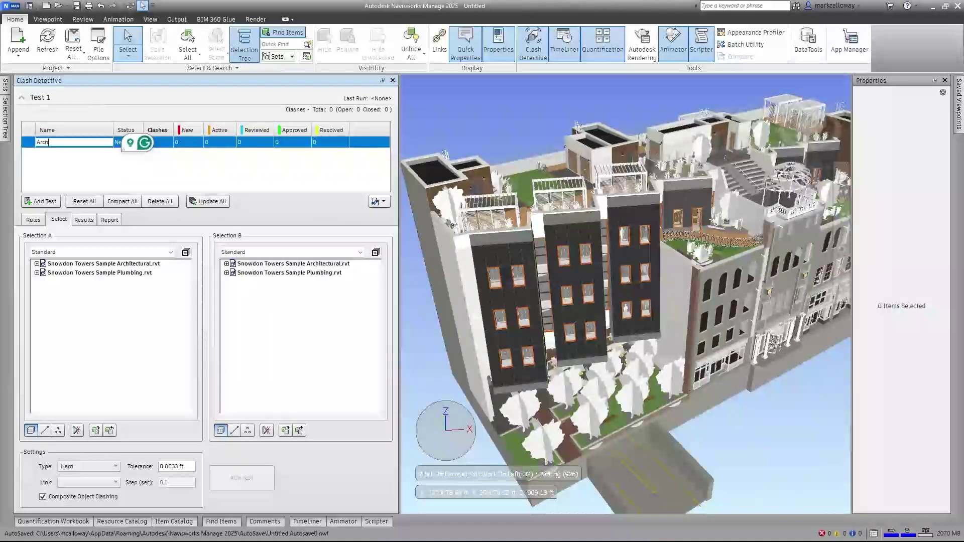
{"action": "type", "text": " vs Arch"}
{"action": "key", "text": "Return"}
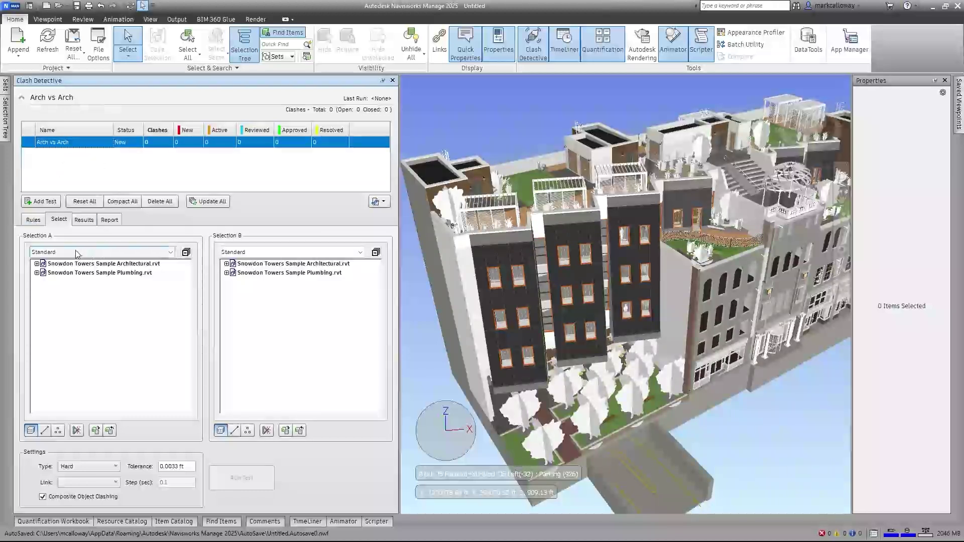
- Review the ignore rules, selection, results and report settings of the Arch vs Arch test
{"action": "left_click", "coordinate": [32, 220]}
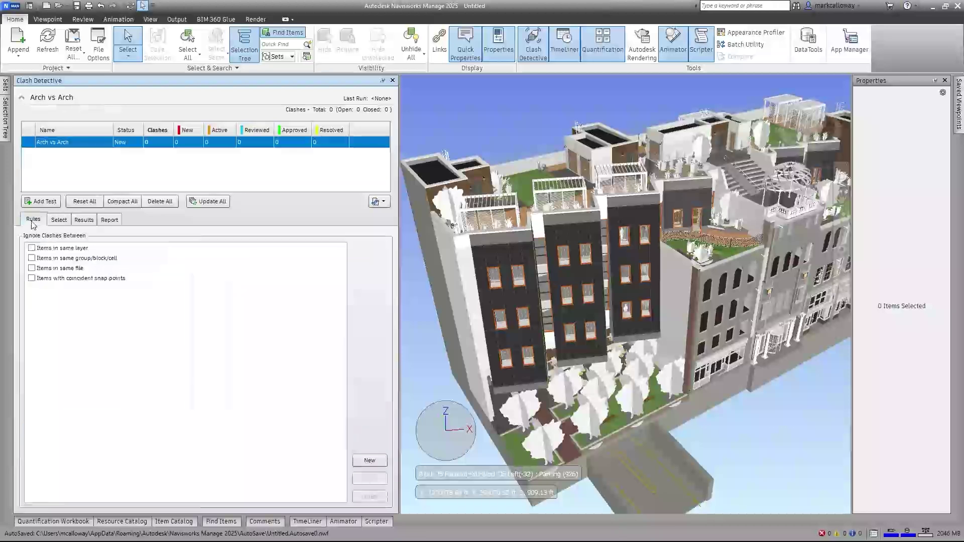
{"action": "left_click", "coordinate": [63, 221]}
{"action": "left_click", "coordinate": [83, 220]}
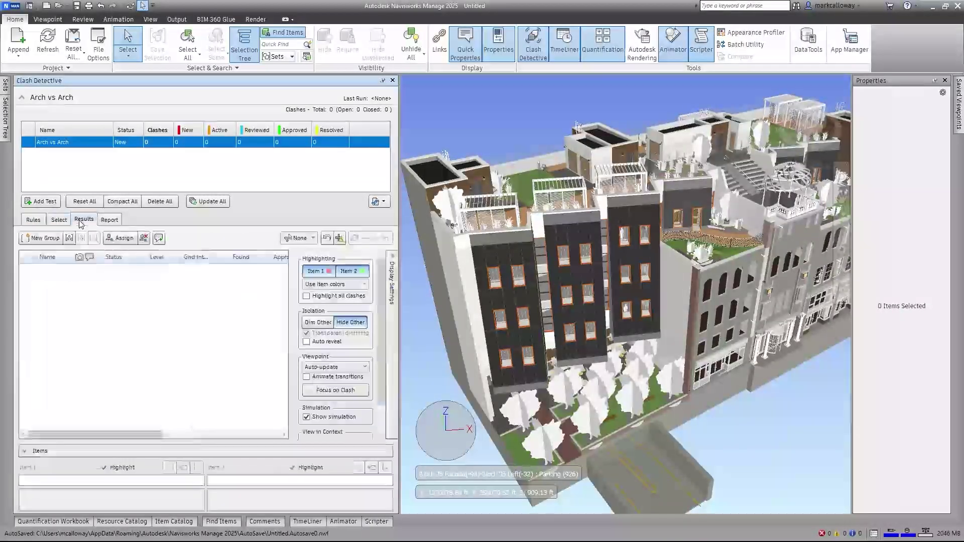
{"action": "left_click", "coordinate": [109, 220]}
{"action": "left_click", "coordinate": [35, 220]}
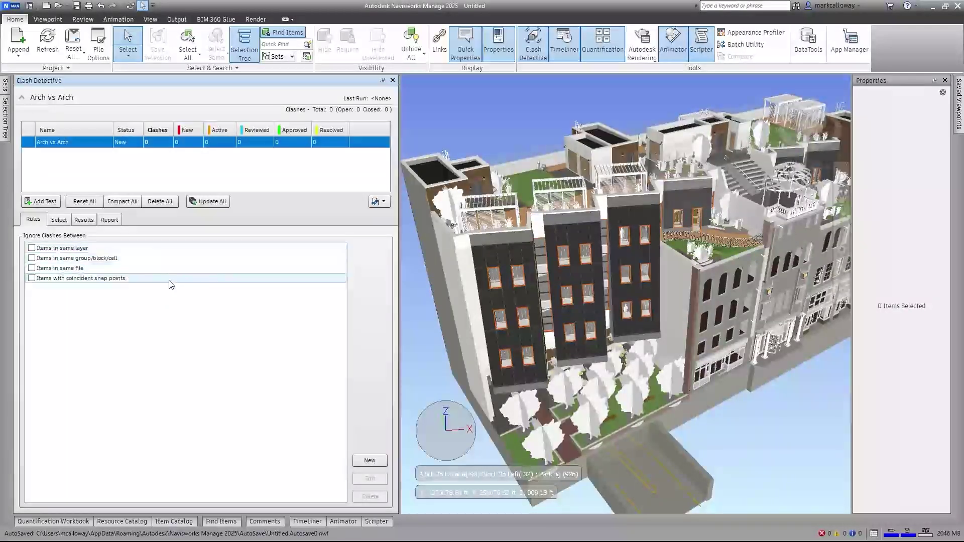
{"action": "left_click", "coordinate": [59, 219]}
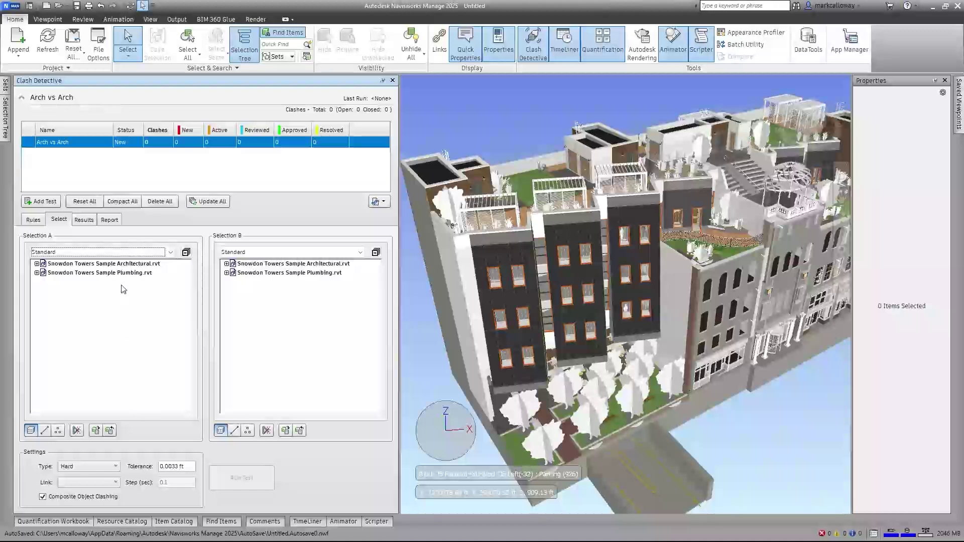
- Choose Snowdon Towers Sample Architectural.rvt for both Selection A and Selection B of the clash test
{"action": "left_click", "coordinate": [126, 264]}
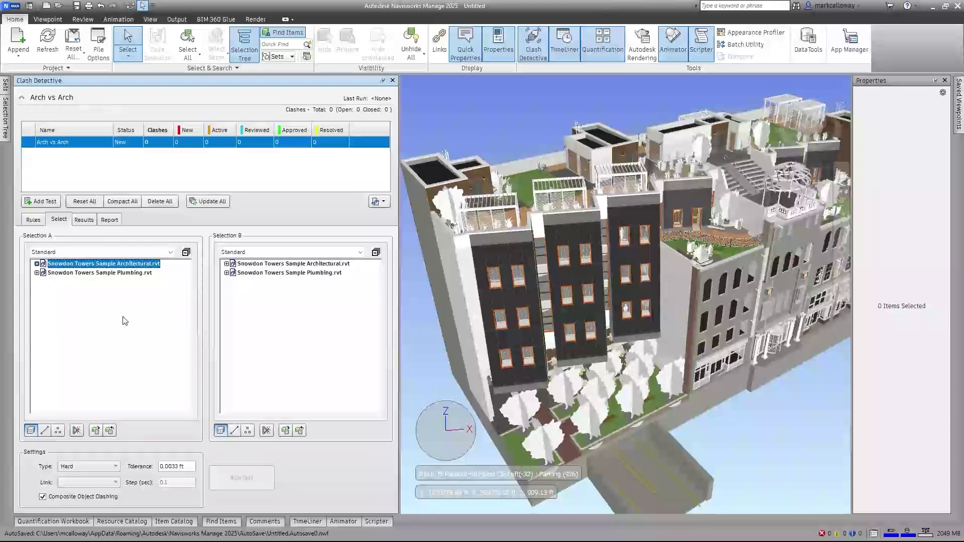
{"action": "left_click", "coordinate": [37, 263]}
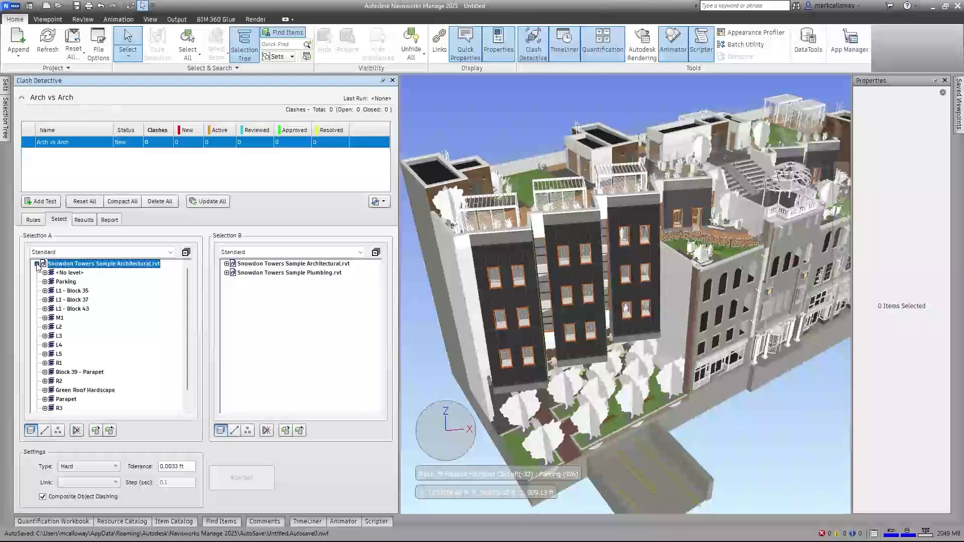
{"action": "left_click", "coordinate": [37, 263]}
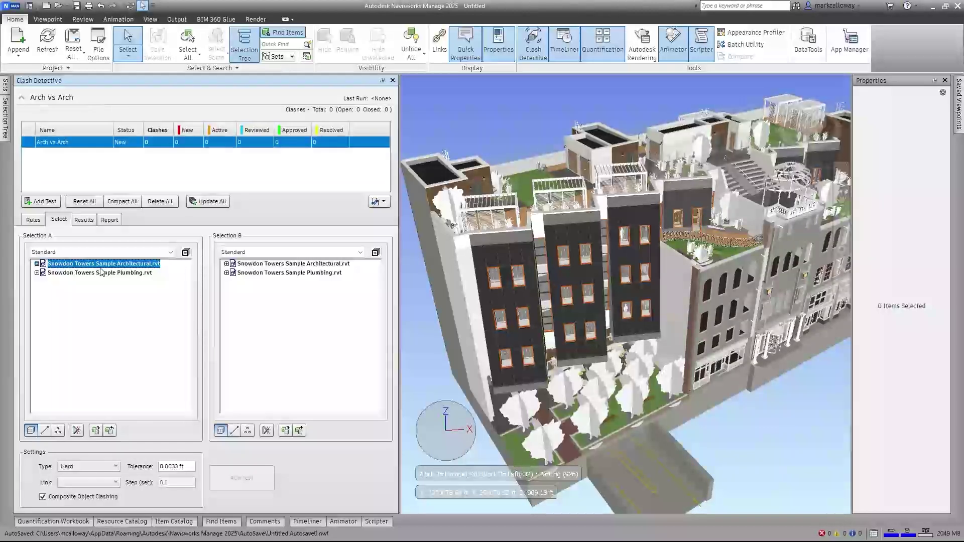
{"action": "left_click", "coordinate": [257, 264]}
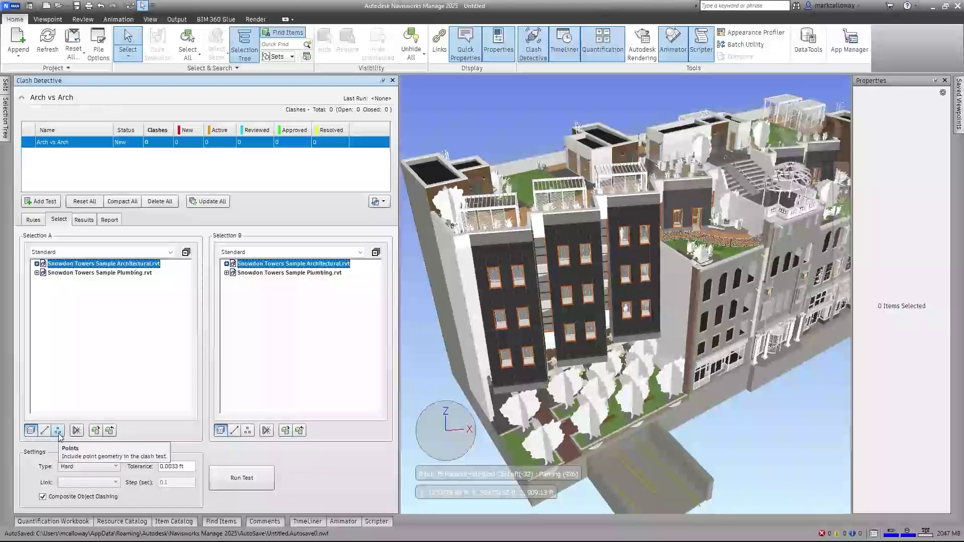
- Set the clash type to Duplicates and run the Arch vs Arch test
{"action": "left_click", "coordinate": [95, 467]}
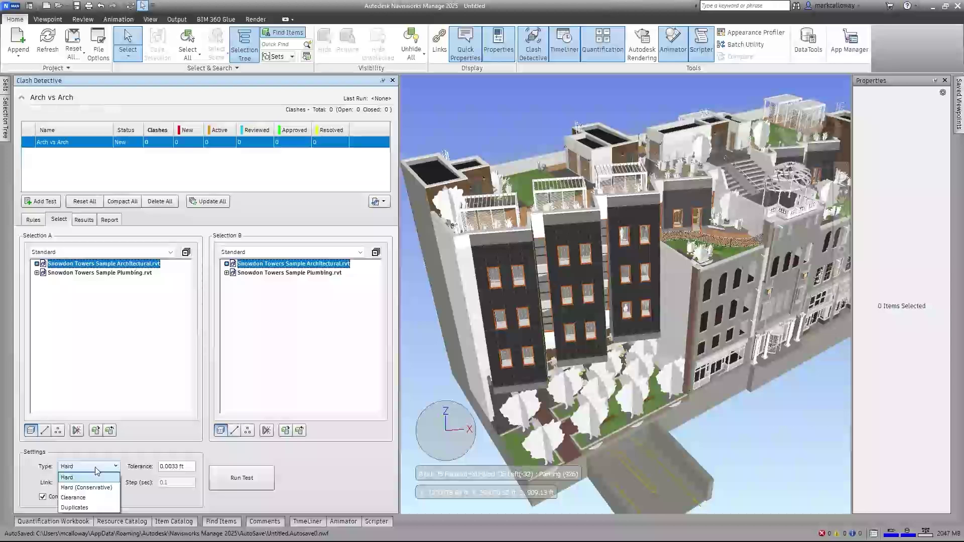
{"action": "left_click", "coordinate": [92, 506]}
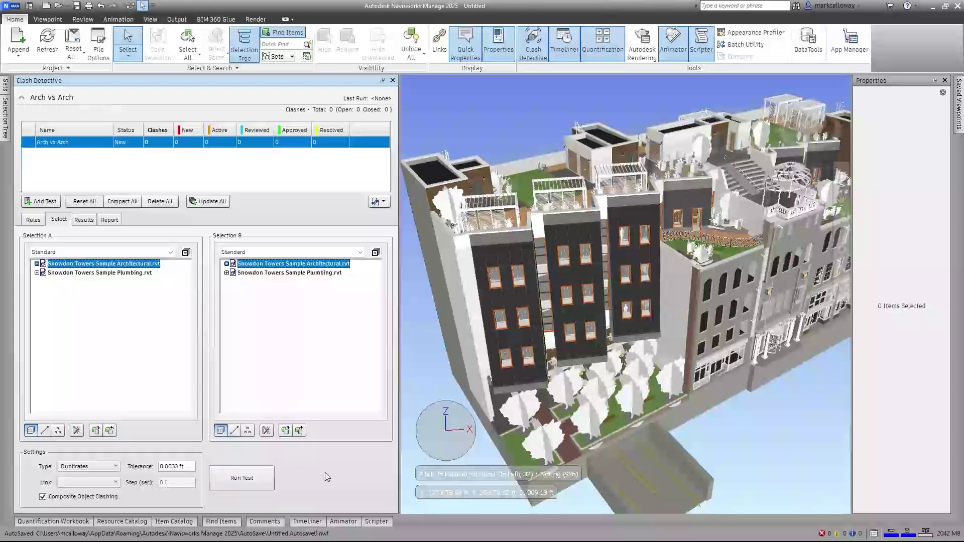
{"action": "left_click", "coordinate": [228, 485]}
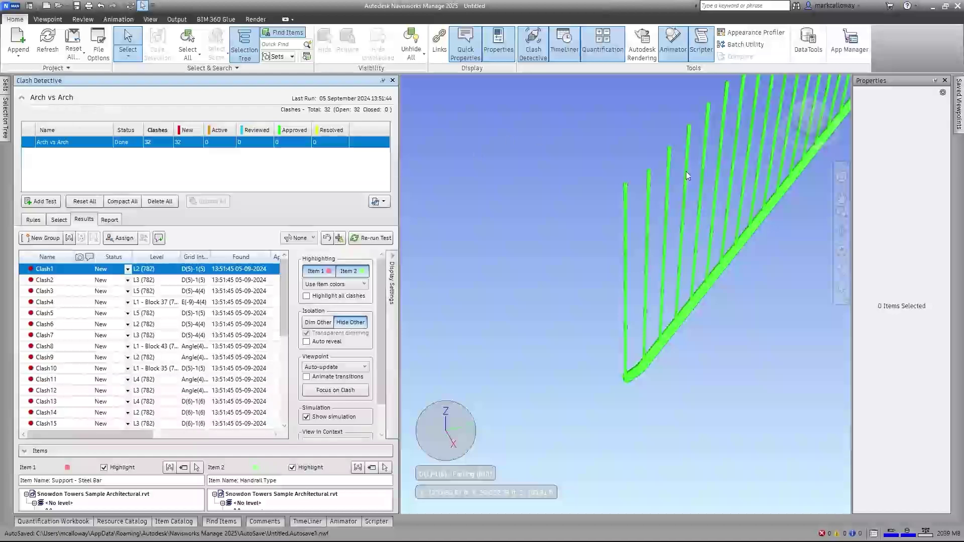
- Turn off the Hide Other isolation for Clash1 to view the clash within the surrounding model
{"action": "scroll", "coordinate": [700, 236], "scroll_direction": "down", "scroll_amount": 5}
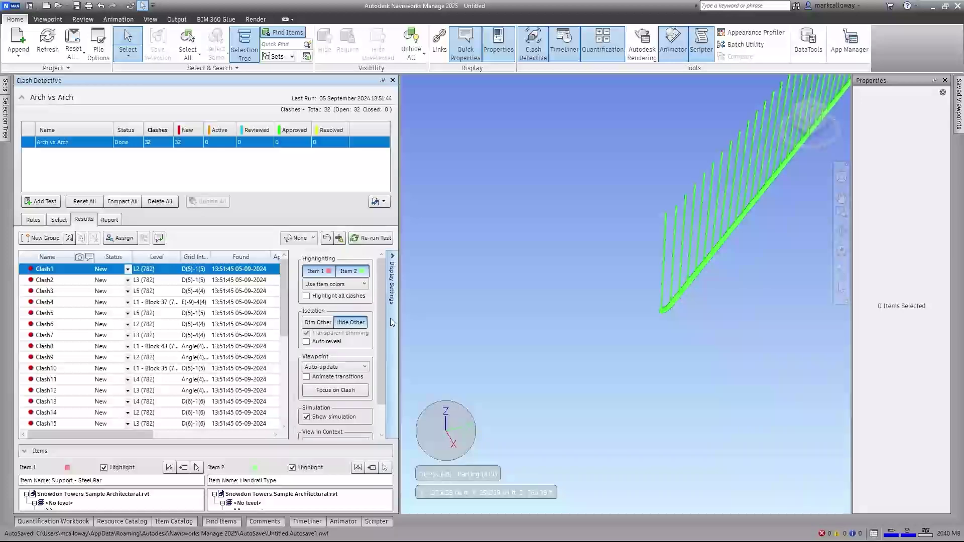
{"action": "left_click", "coordinate": [350, 321]}
{"action": "scroll", "coordinate": [524, 305], "scroll_direction": "up", "scroll_amount": 5}
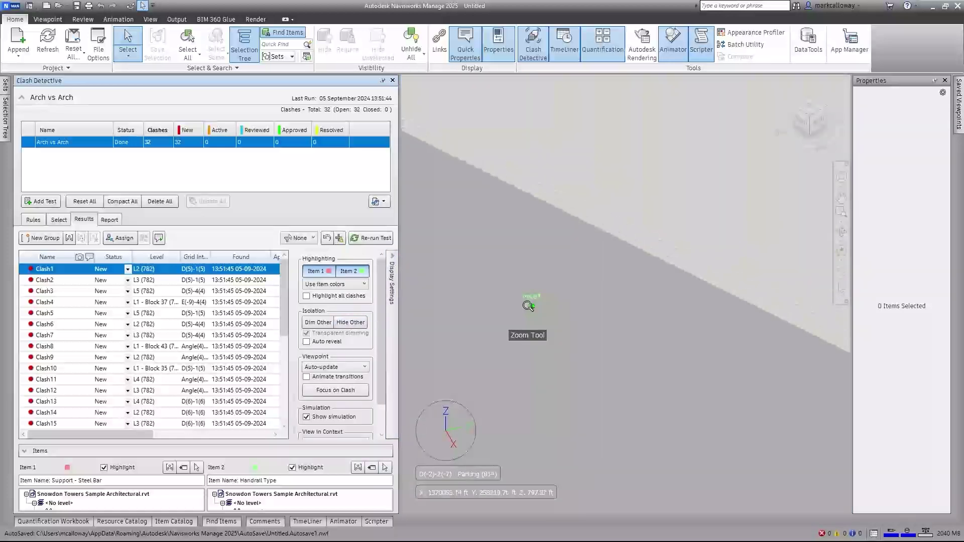
- Try Dim Other on the full building, and switch to Hide Other to isolate the Clash1 railing items
{"action": "scroll", "coordinate": [524, 304], "scroll_direction": "up", "scroll_amount": 6}
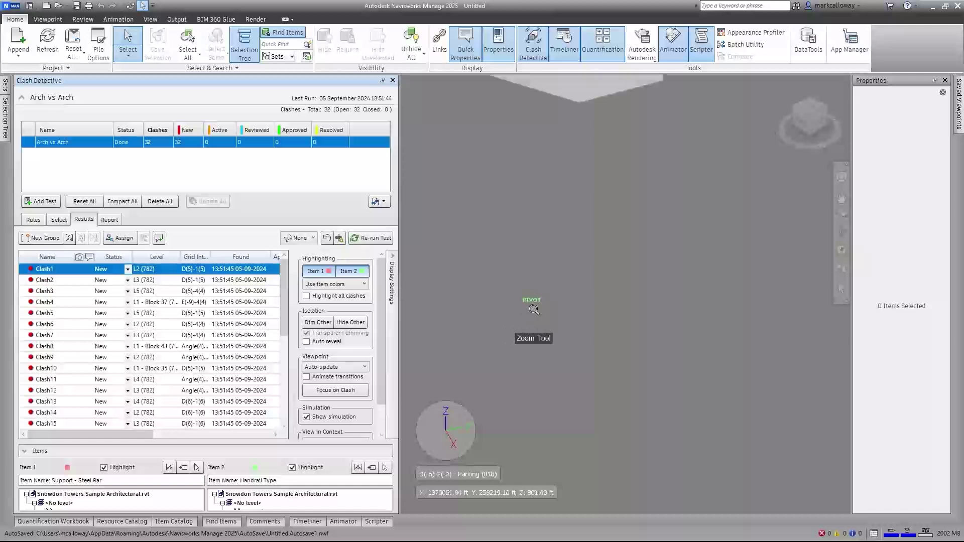
{"action": "scroll", "coordinate": [531, 305], "scroll_direction": "down", "scroll_amount": 8}
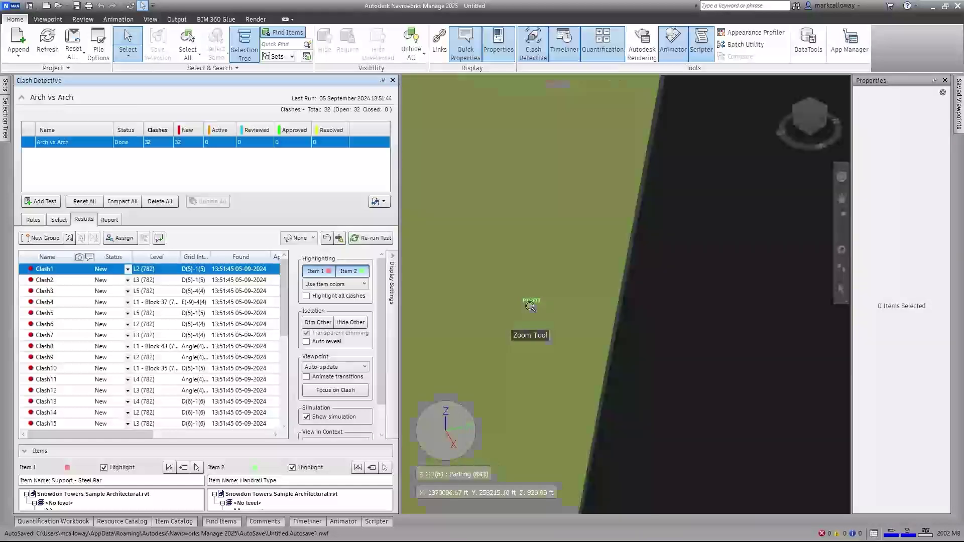
{"action": "scroll", "coordinate": [529, 305], "scroll_direction": "down", "scroll_amount": 4}
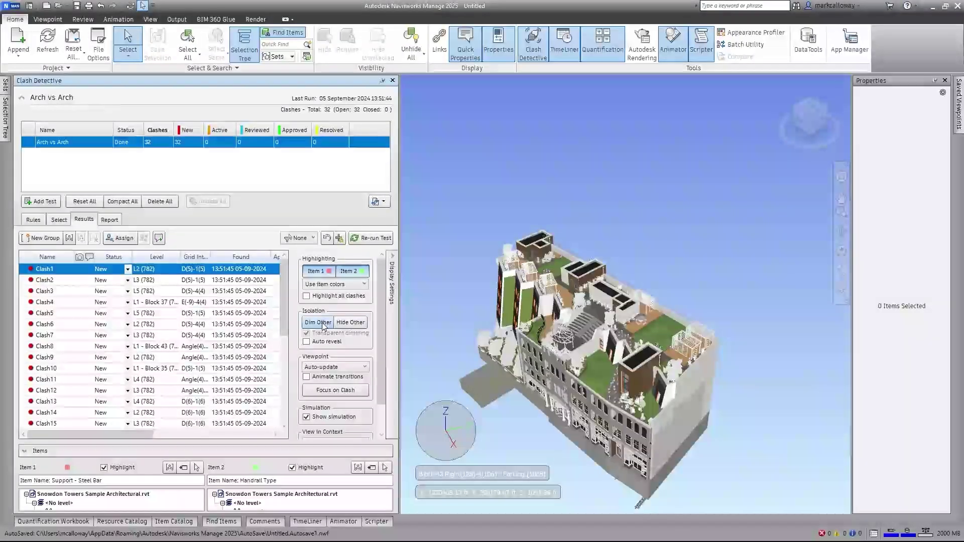
{"action": "left_click", "coordinate": [323, 324]}
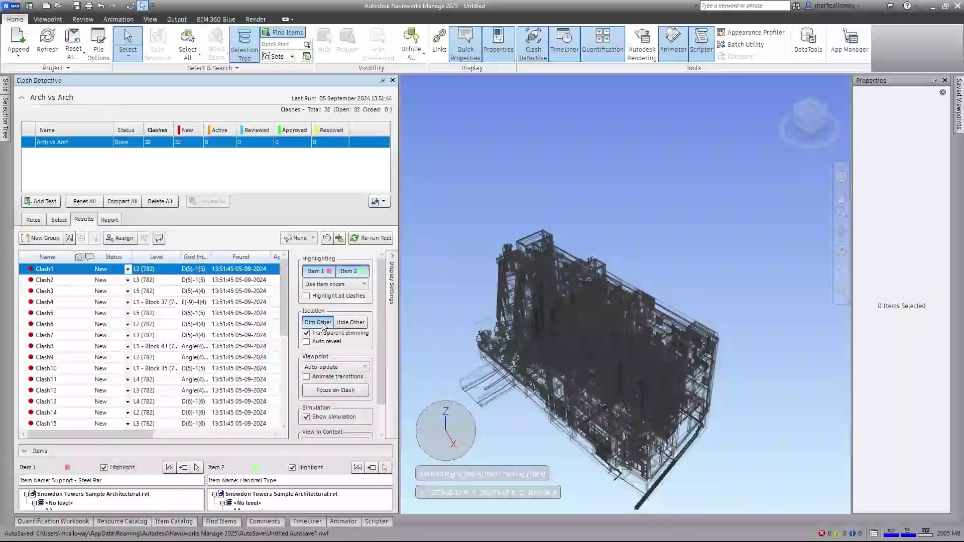
{"action": "left_click", "coordinate": [346, 323]}
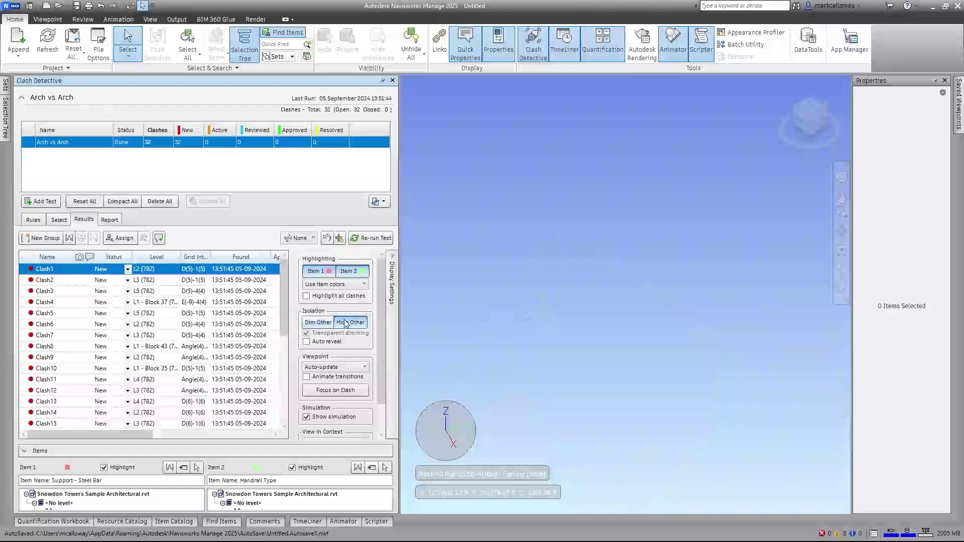
{"action": "scroll", "coordinate": [536, 301], "scroll_direction": "up", "scroll_amount": 3}
{"action": "scroll", "coordinate": [536, 302], "scroll_direction": "up", "scroll_amount": 5}
{"action": "scroll", "coordinate": [524, 297], "scroll_direction": "up", "scroll_amount": 2}
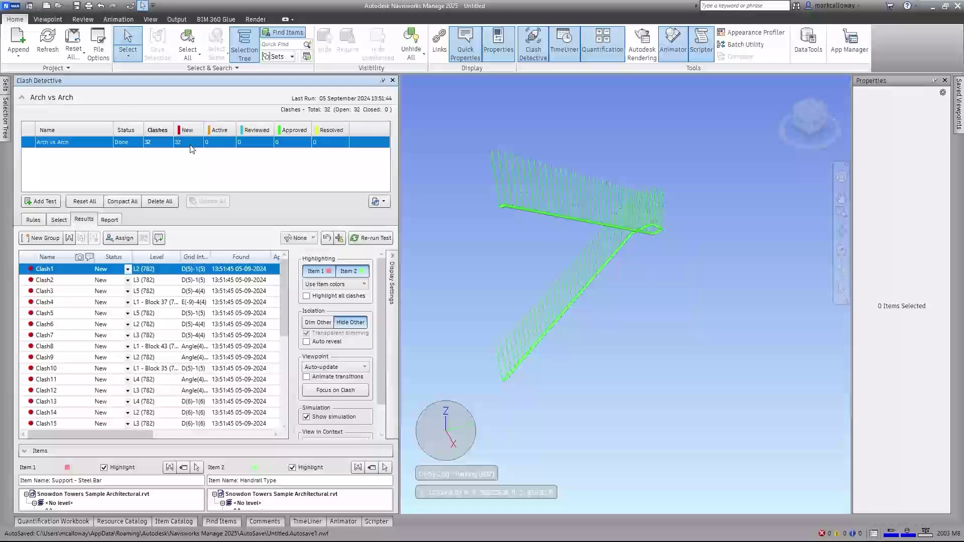
{"action": "mouse_move", "coordinate": [594, 291]}
{"action": "middle_mouse_down", "text": "shift"}
{"action": "mouse_move", "coordinate": [562, 302]}
{"action": "mouse_move", "coordinate": [710, 297]}
{"action": "middle_mouse_up", "text": "shift"}
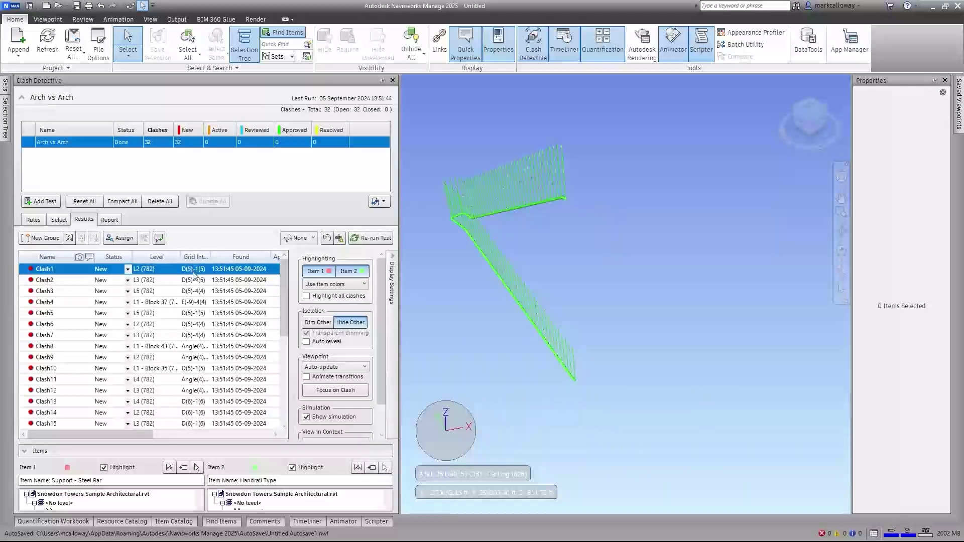
- Enlarge the Items area for Clash1 and select the clashing handrail in the model to examine where it meets its support bars
{"action": "left_click", "coordinate": [240, 270]}
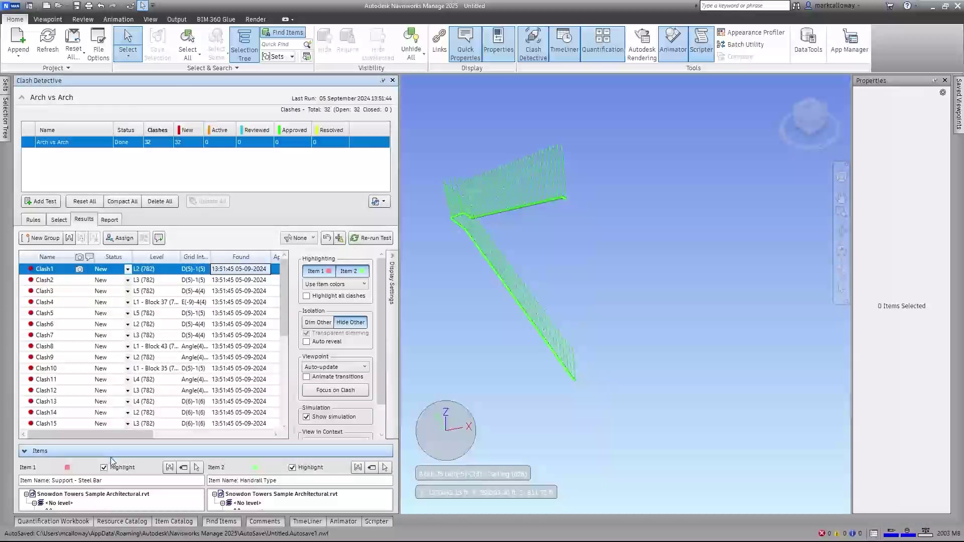
{"action": "left_click_drag", "start_coordinate": [113, 442], "coordinate": [112, 354]}
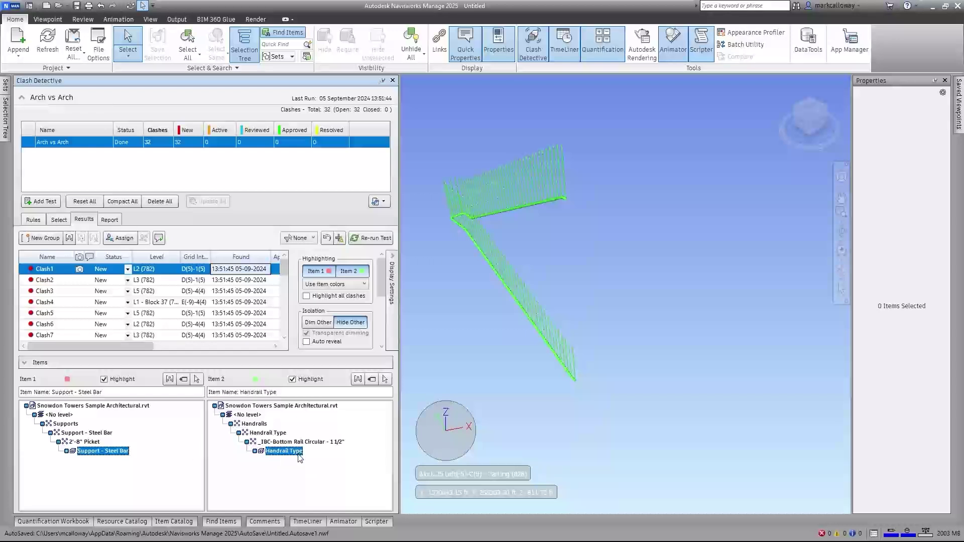
{"action": "scroll", "coordinate": [519, 181], "scroll_direction": "up", "scroll_amount": 10}
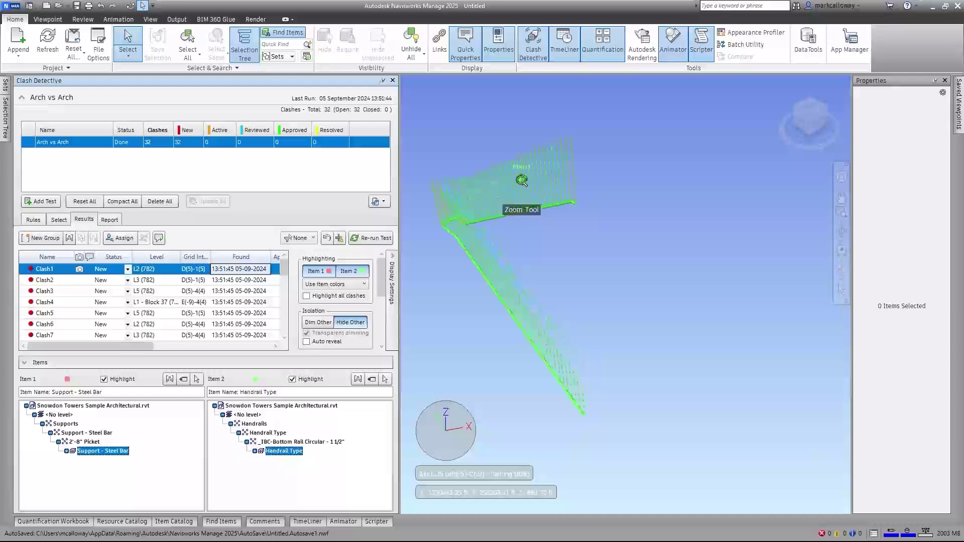
{"action": "left_click_drag", "start_coordinate": [741, 266], "coordinate": [674, 270]}
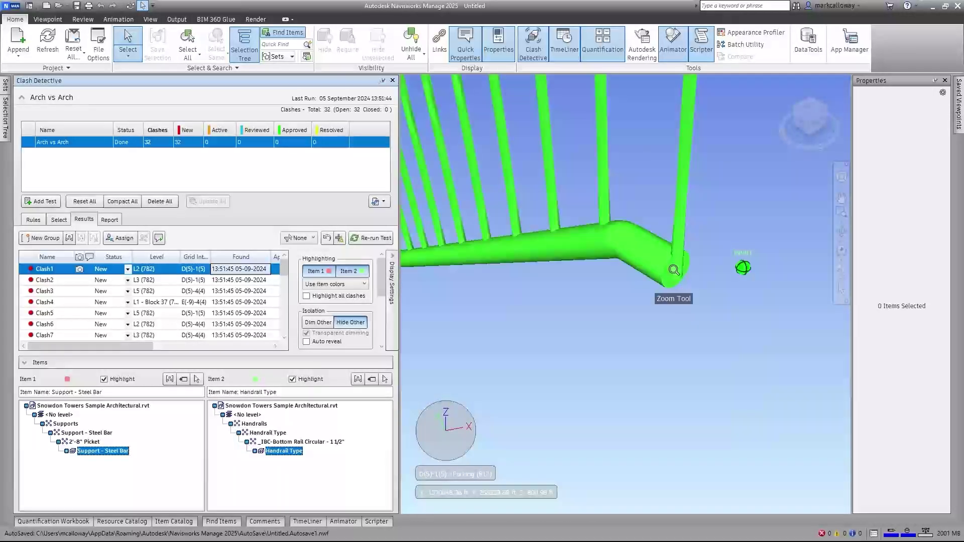
{"action": "left_click", "coordinate": [670, 259]}
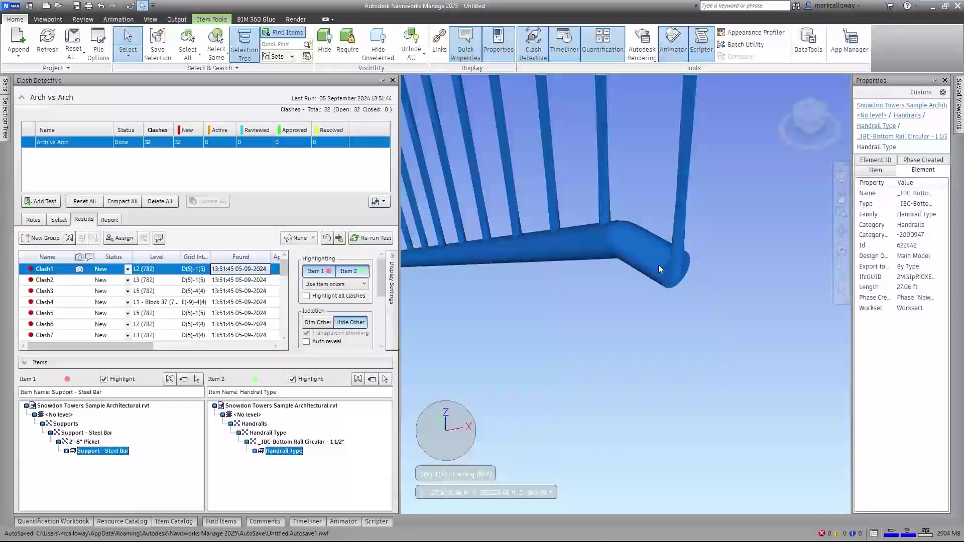
{"action": "left_click_drag", "start_coordinate": [670, 273], "coordinate": [592, 299]}
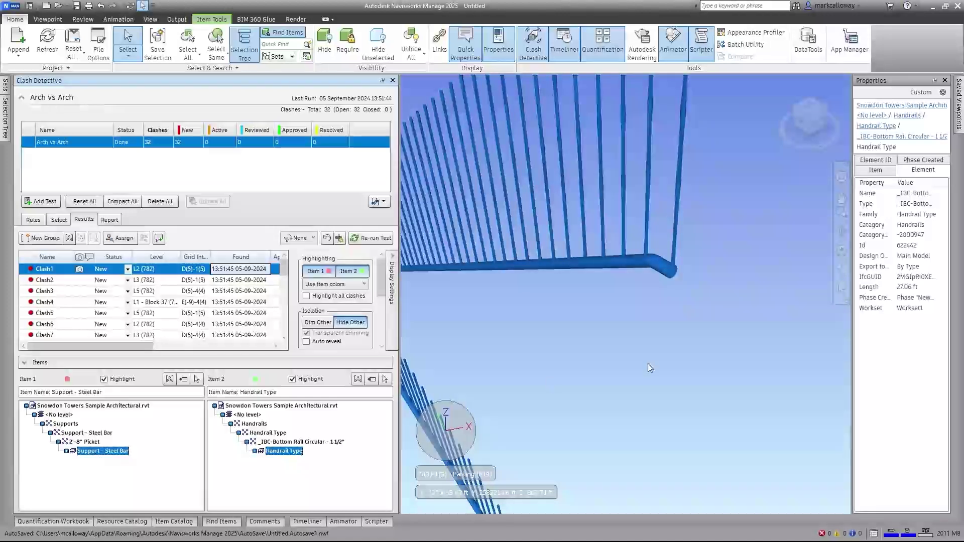
{"action": "scroll", "coordinate": [648, 363], "scroll_direction": "down", "scroll_amount": 5}
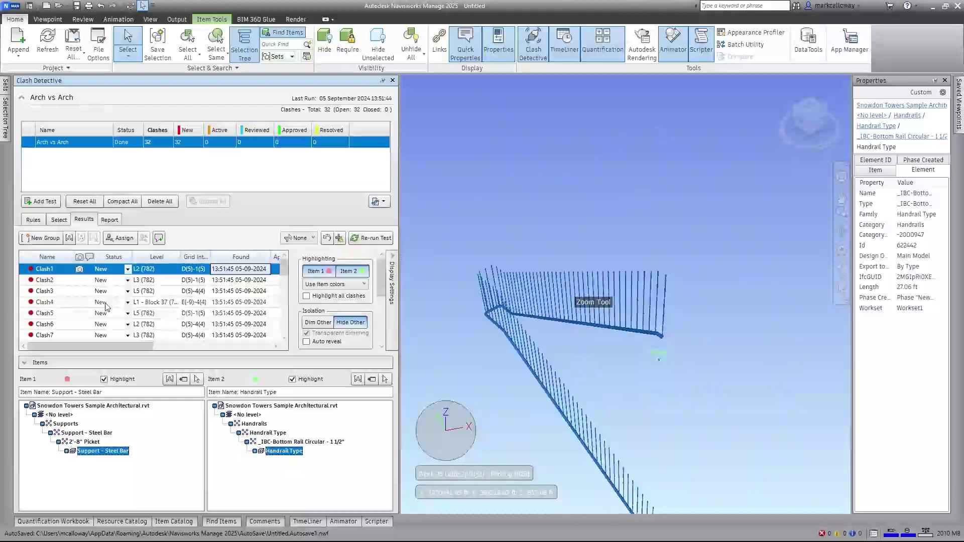
- Go through the remaining Arch vs Arch results from Clash2 to Clash32, examining the clashing item pair of each
{"action": "left_click", "coordinate": [80, 280]}
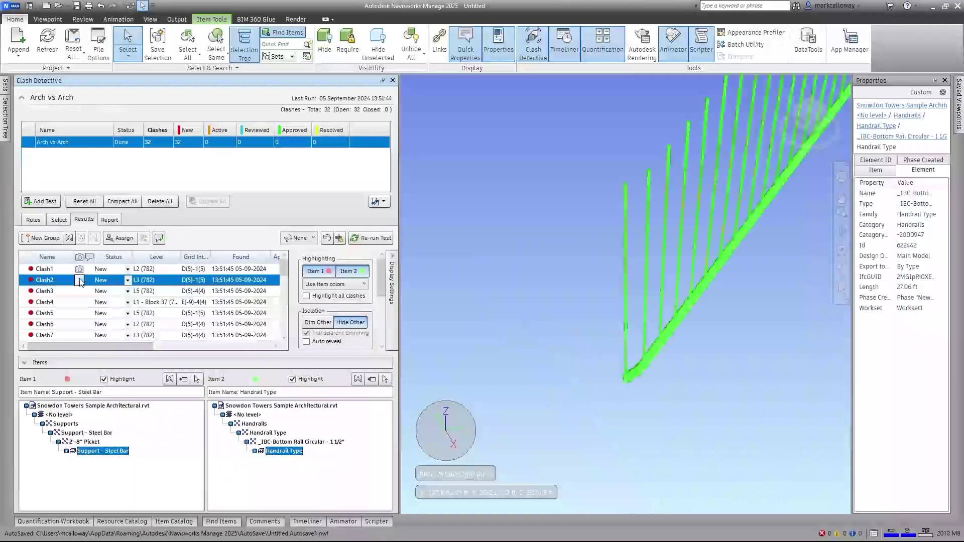
{"action": "left_click", "coordinate": [57, 291]}
{"action": "left_click", "coordinate": [60, 301]}
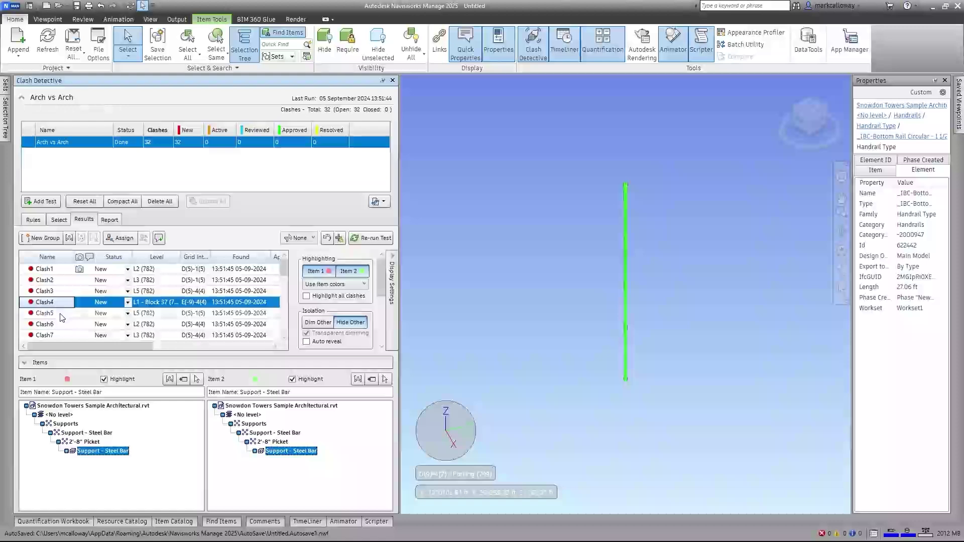
{"action": "left_click", "coordinate": [60, 313]}
{"action": "left_click", "coordinate": [63, 324]}
{"action": "left_click", "coordinate": [64, 335]}
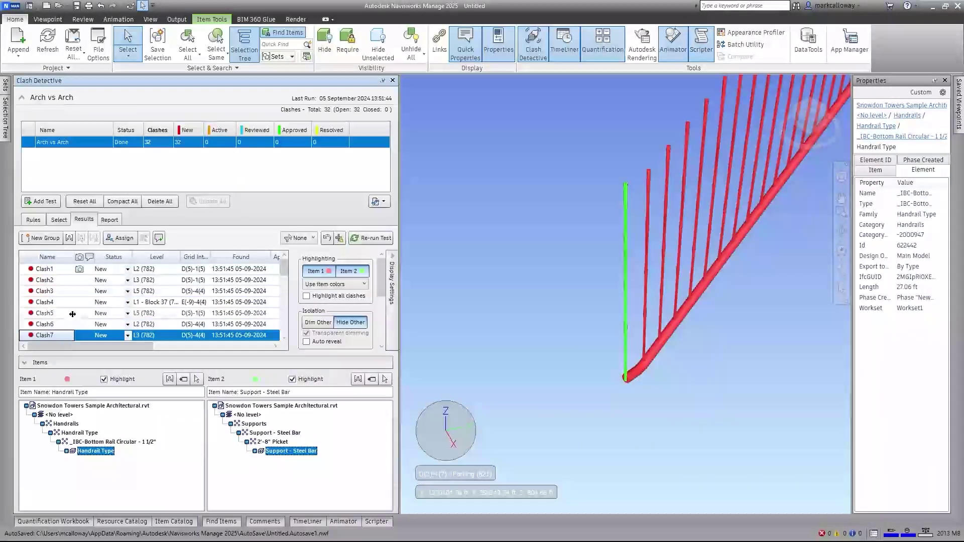
{"action": "scroll", "coordinate": [73, 313], "scroll_direction": "down", "scroll_amount": 1}
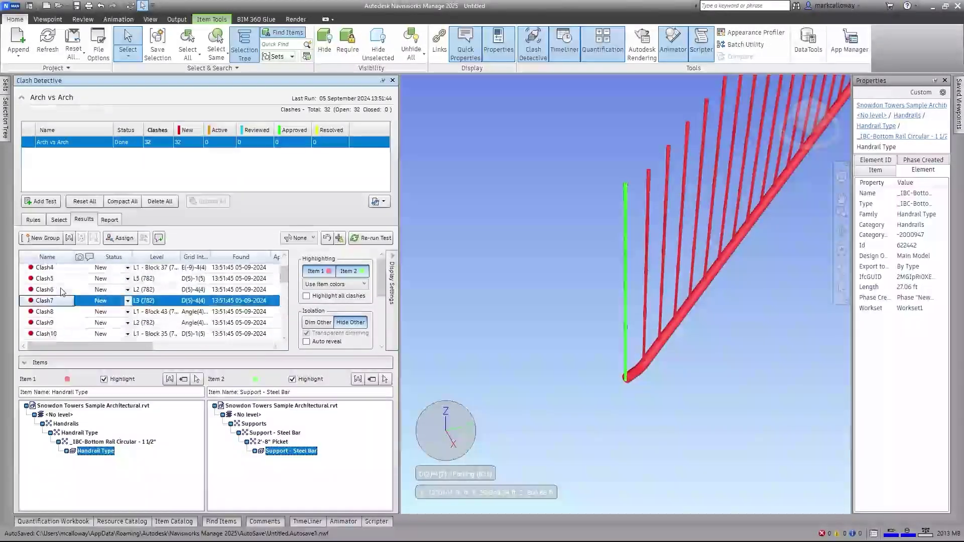
{"action": "left_click", "coordinate": [66, 313]}
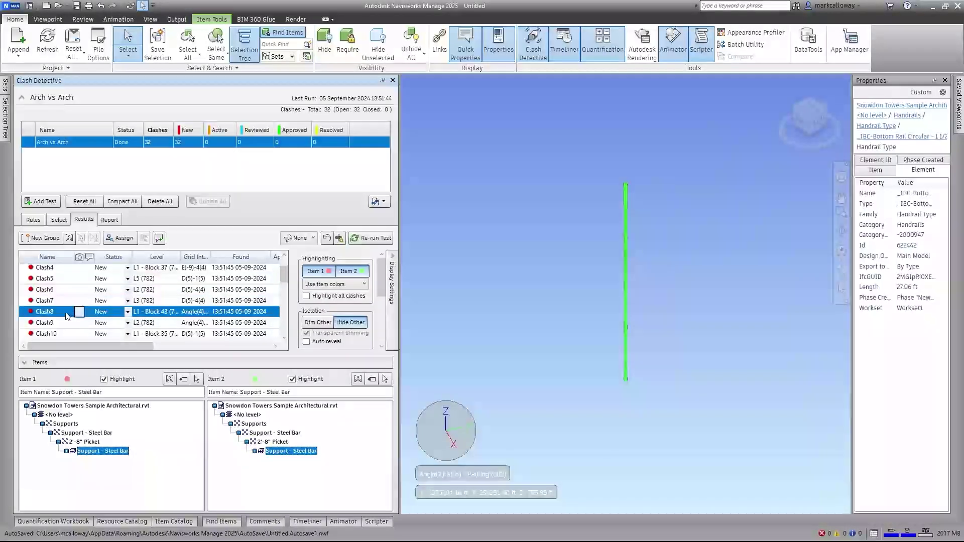
{"action": "left_click", "coordinate": [63, 330]}
{"action": "key", "text": "Down"}
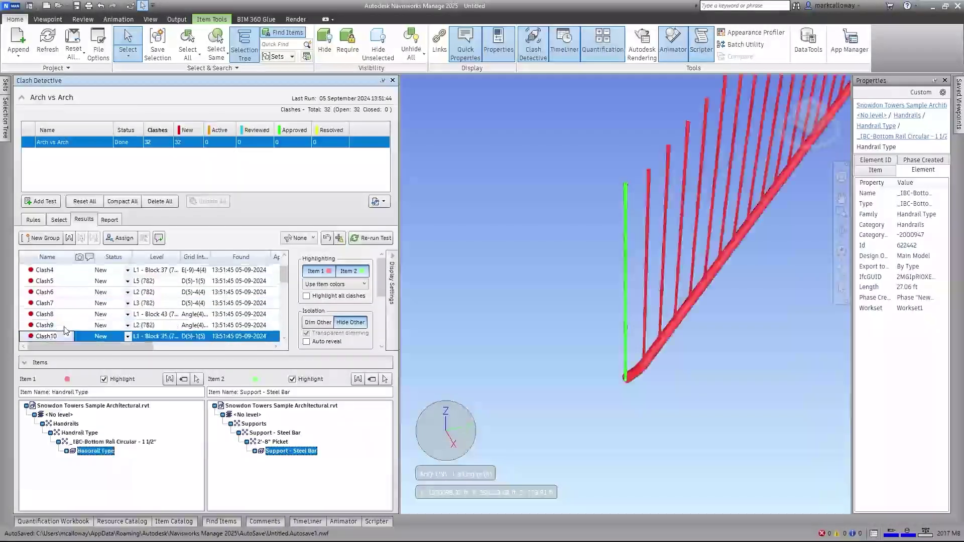
{"action": "key", "text": "Down"}
{"action": "key", "text": "Down"}
{"action": "key", "text": "Down"}
{"action": "key", "text": "Down"}
{"action": "key", "text": "Down"}
{"action": "key", "text": "Down"}
{"action": "key", "text": "Down"}
{"action": "key", "text": "Down"}
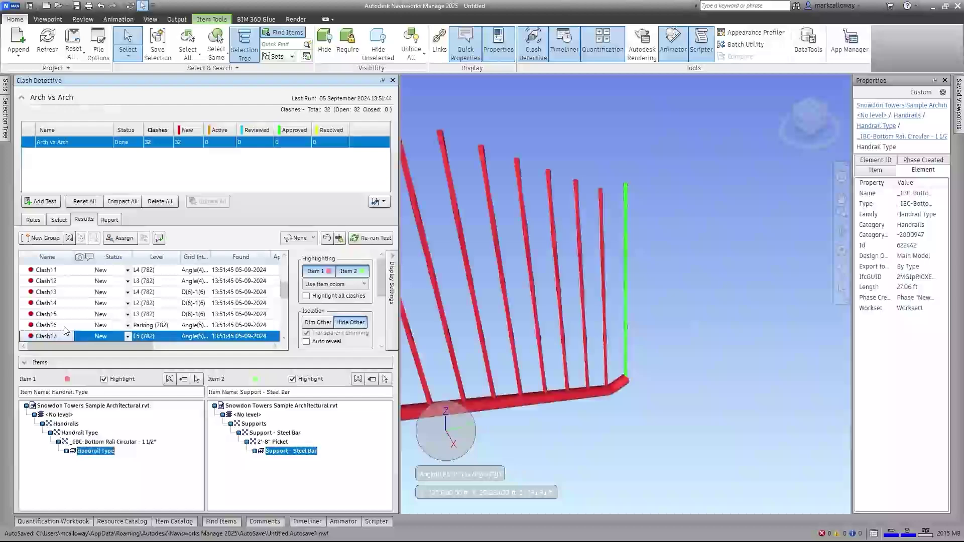
{"action": "key", "text": "Down"}
{"action": "key", "text": "Down"}
{"action": "key", "text": "Down"}
{"action": "key", "text": "Down"}
{"action": "key", "text": "Down"}
{"action": "key", "text": "Down"}
{"action": "key", "text": "Down"}
{"action": "key", "text": "Down"}
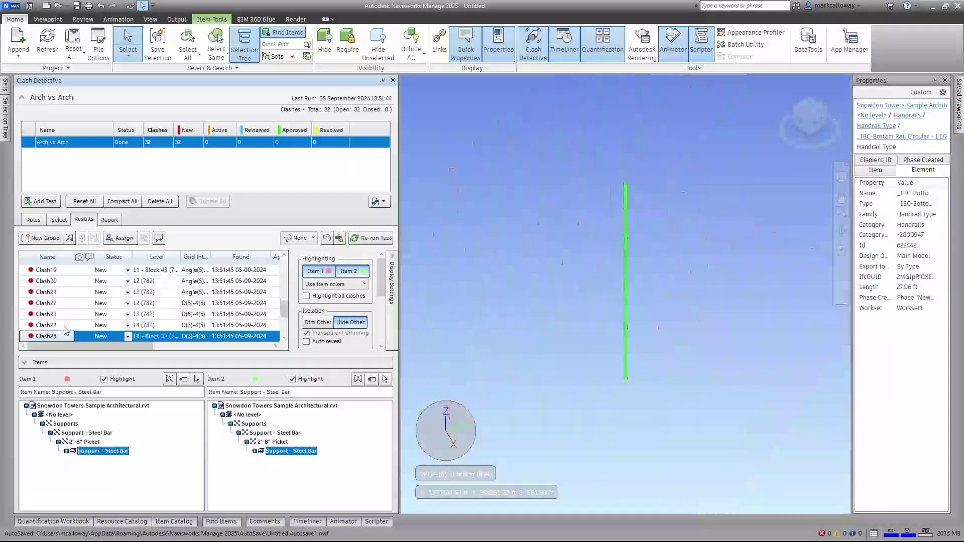
{"action": "key", "text": "Down"}
{"action": "key", "text": "Down"}
{"action": "key", "text": "Down"}
{"action": "key", "text": "Down"}
{"action": "key", "text": "Down"}
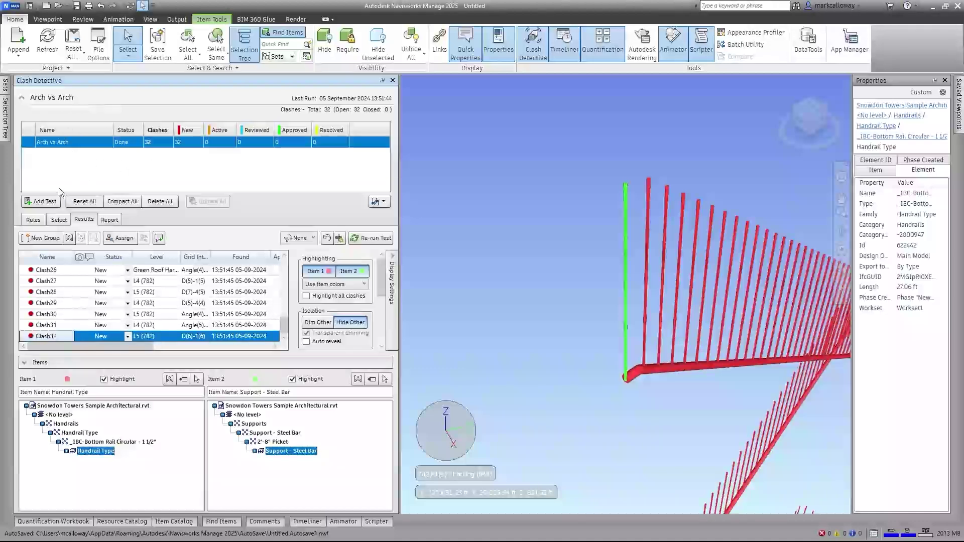
- Add a new clash test and name it Arch vs Plumbing
{"action": "left_click", "coordinate": [49, 203]}
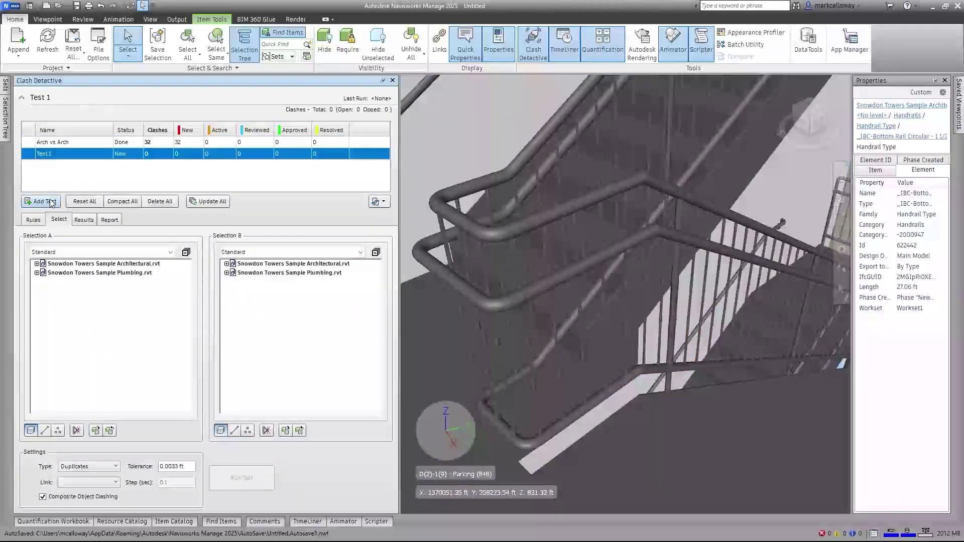
{"action": "right_click", "coordinate": [58, 155]}
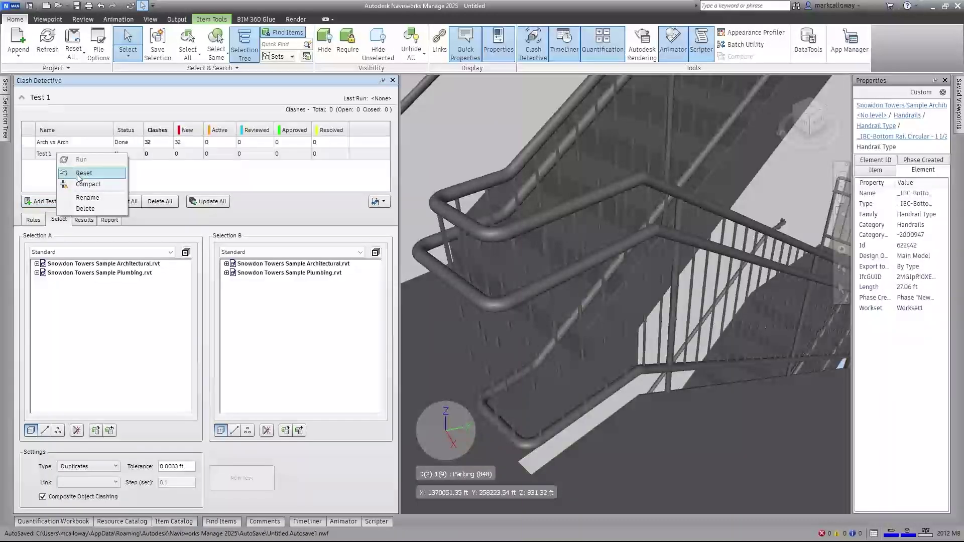
{"action": "key", "text": "Escape"}
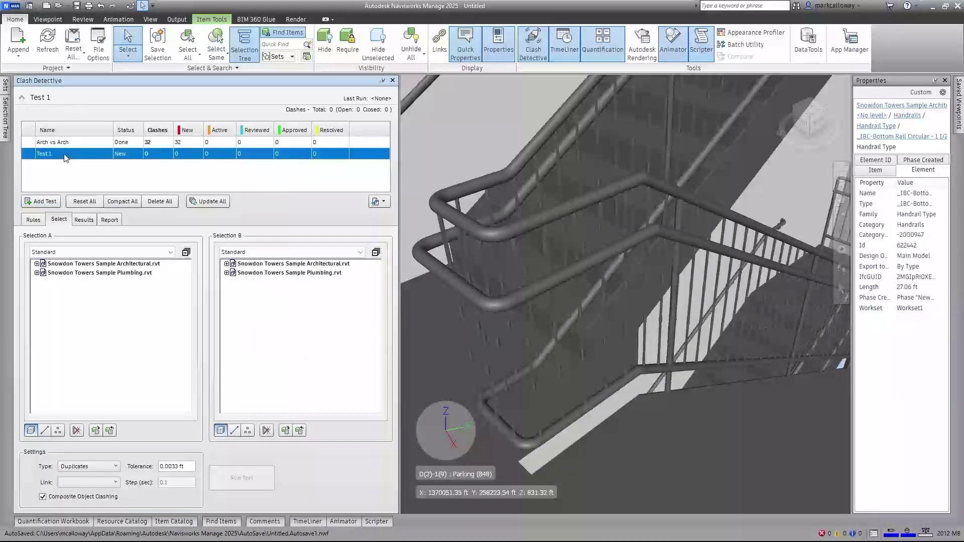
{"action": "left_click", "coordinate": [57, 154]}
{"action": "key", "text": "BackSpace"}
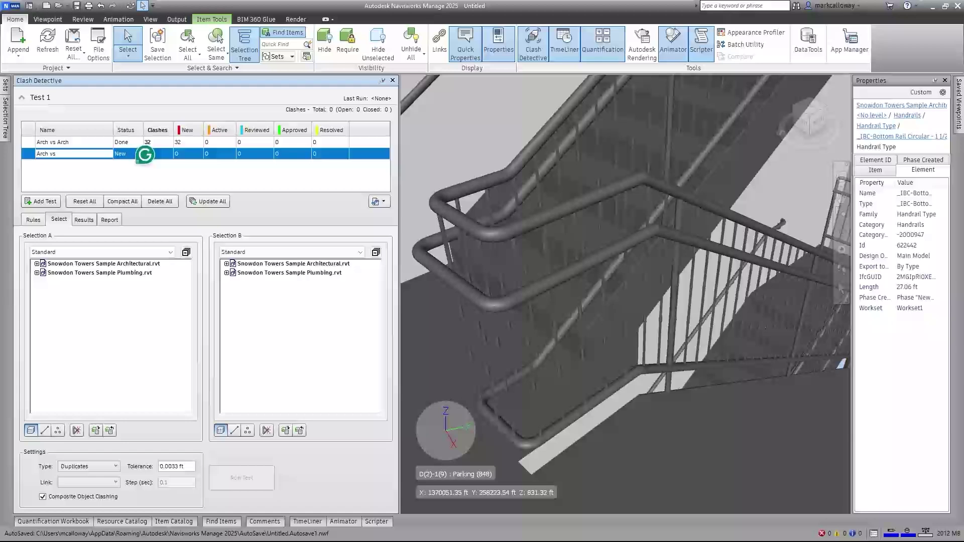
{"action": "type", "text": "Plumbing"}
{"action": "key", "text": "Return"}
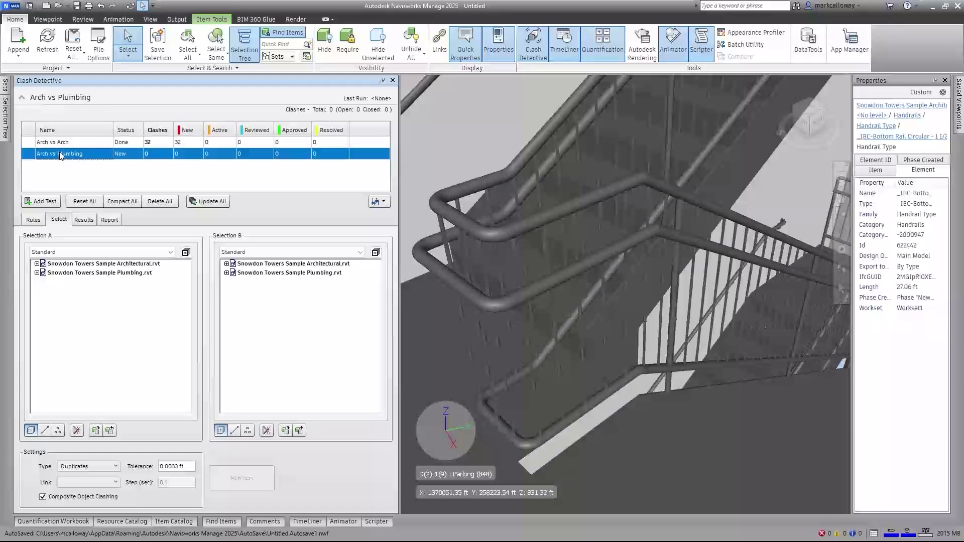
- Choose Snowdon Towers Sample Architectural.rvt for Selection A and Snowdon Towers Sample Plumbing.rvt for Selection B
{"action": "left_click", "coordinate": [103, 264]}
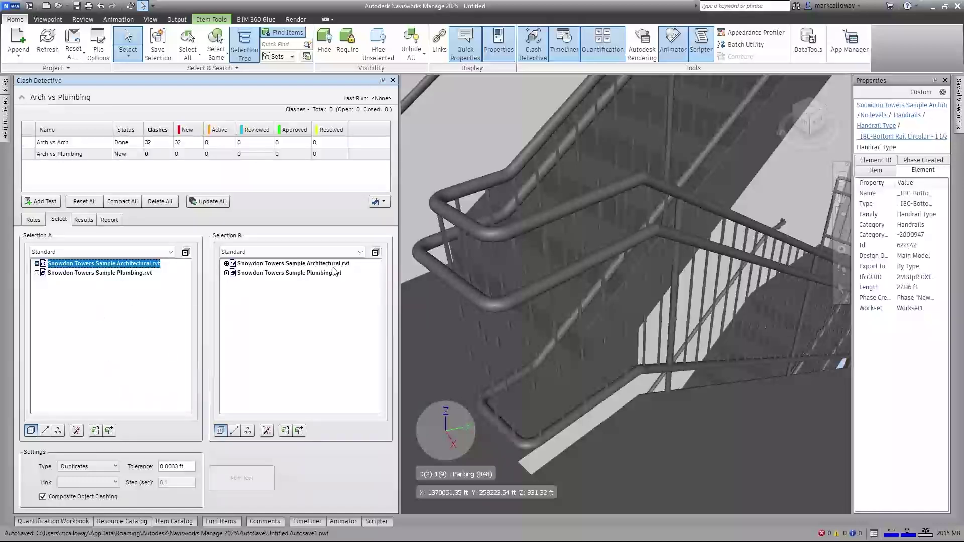
{"action": "left_click", "coordinate": [307, 273]}
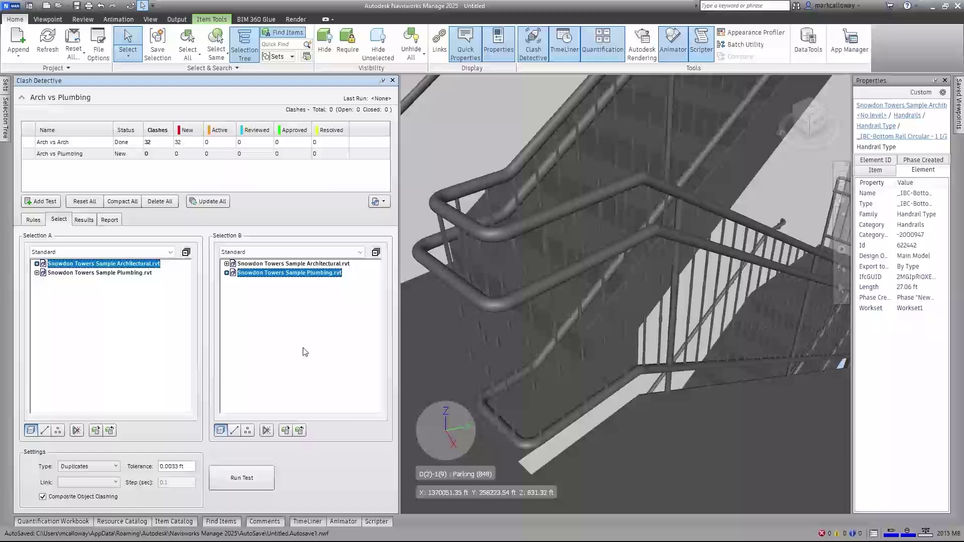
- Change the clash type of the Arch vs Plumbing test and run it
{"action": "left_click", "coordinate": [88, 466]}
{"action": "left_click", "coordinate": [62, 475]}
{"action": "left_click", "coordinate": [238, 478]}
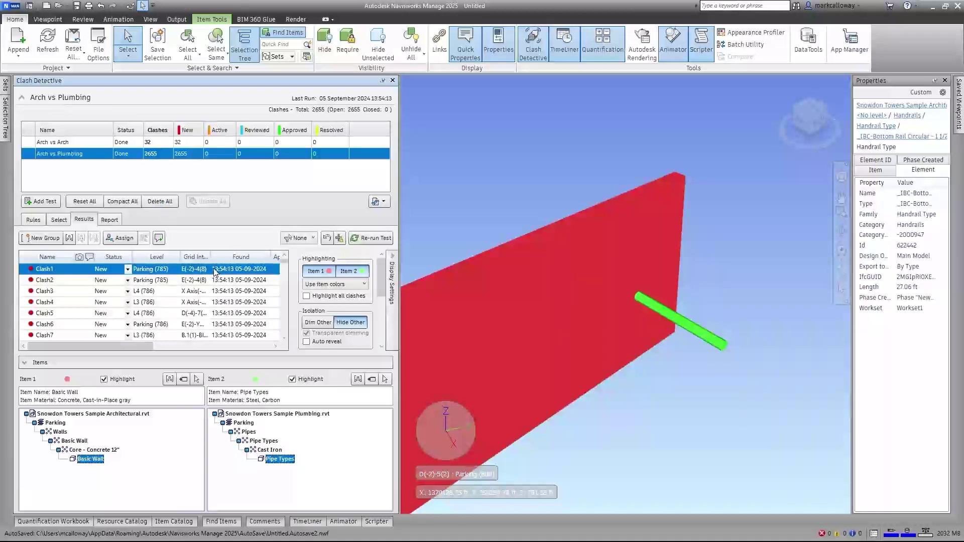
- Select the cast iron pipe and the concrete wall of Clash1 in turn to inspect their properties and intersection
{"action": "left_click", "coordinate": [719, 341]}
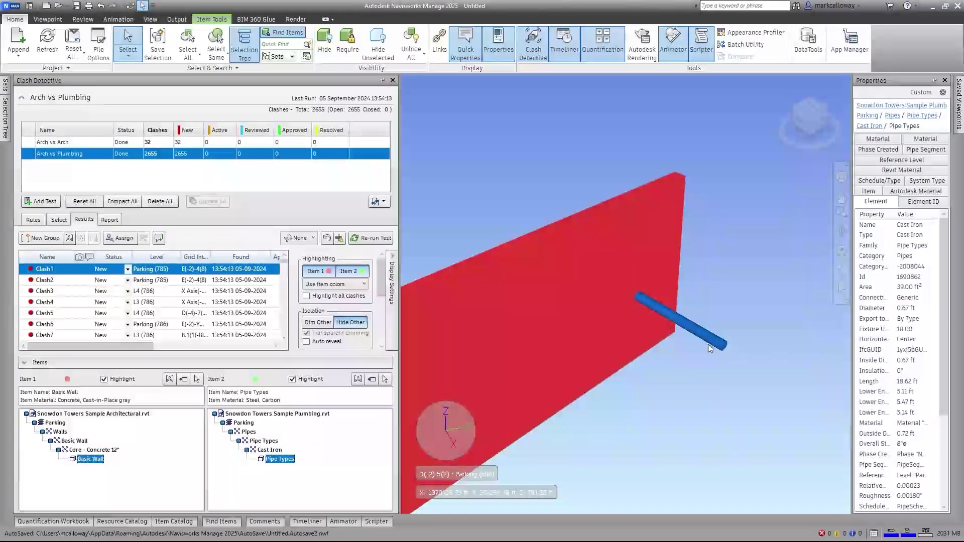
{"action": "left_click", "coordinate": [622, 222]}
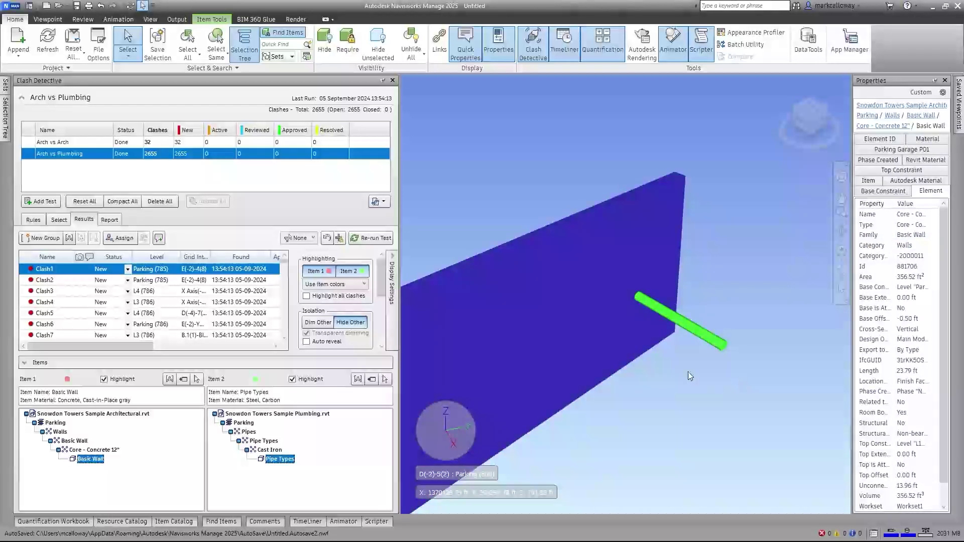
{"action": "mouse_move", "coordinate": [637, 299]}
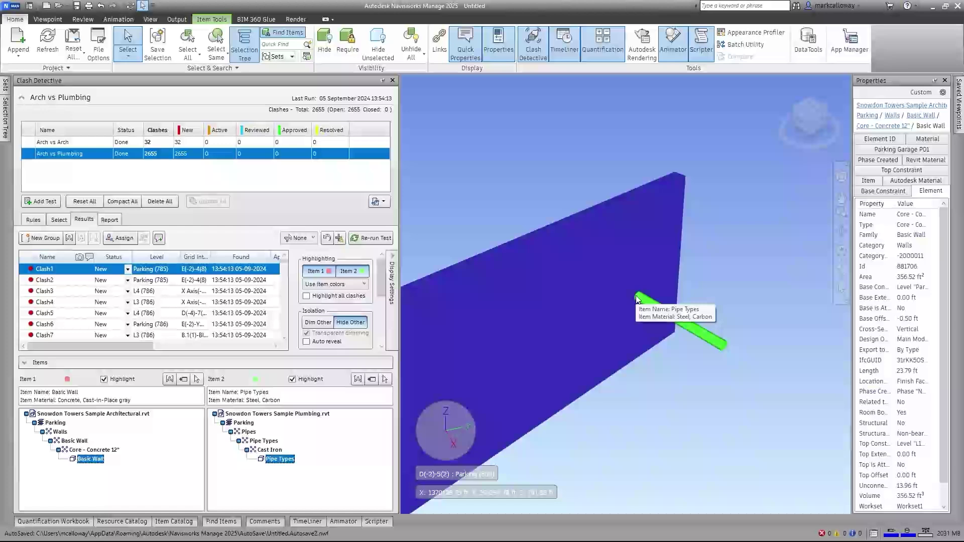
- Set the status of Clash1 to Approved
{"action": "right_click", "coordinate": [248, 271]}
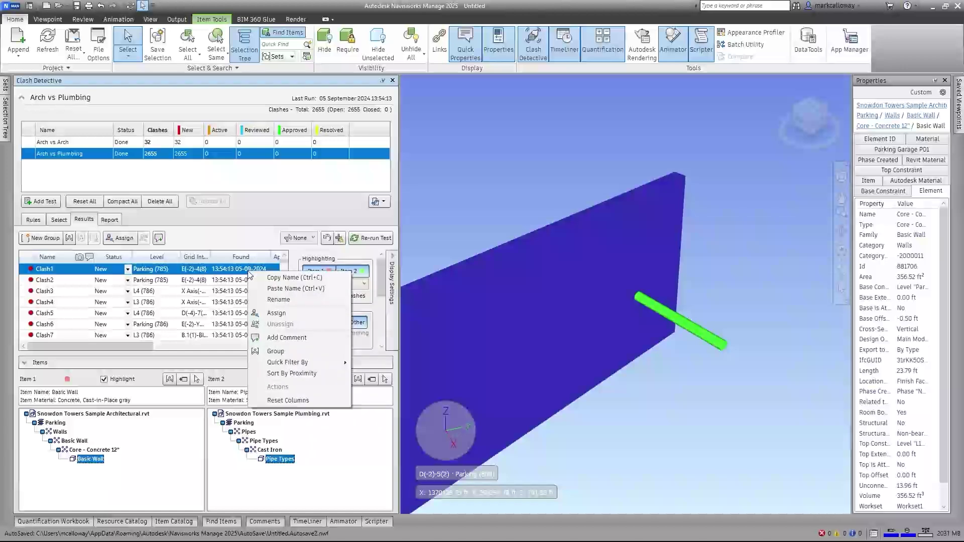
{"action": "left_click", "coordinate": [118, 269]}
{"action": "left_click", "coordinate": [127, 269]}
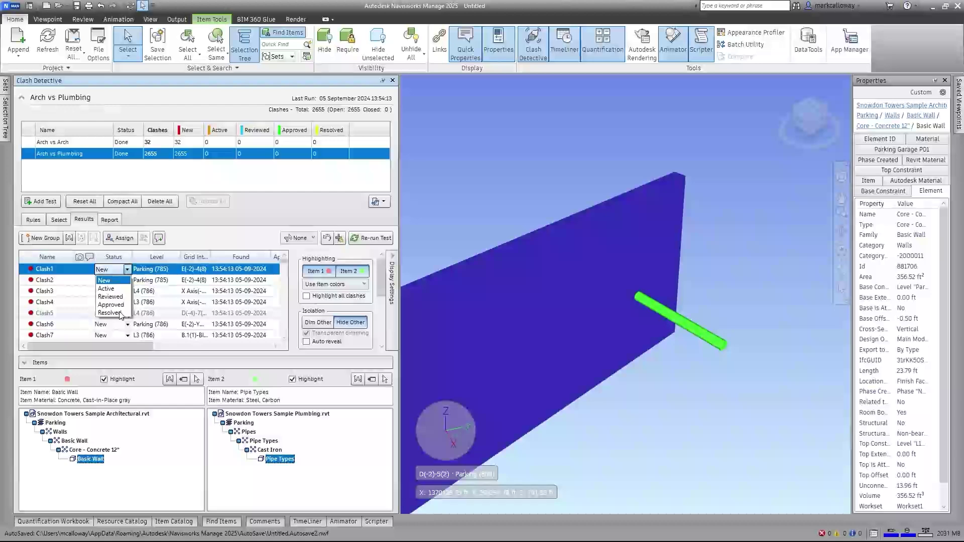
{"action": "left_click", "coordinate": [112, 305]}
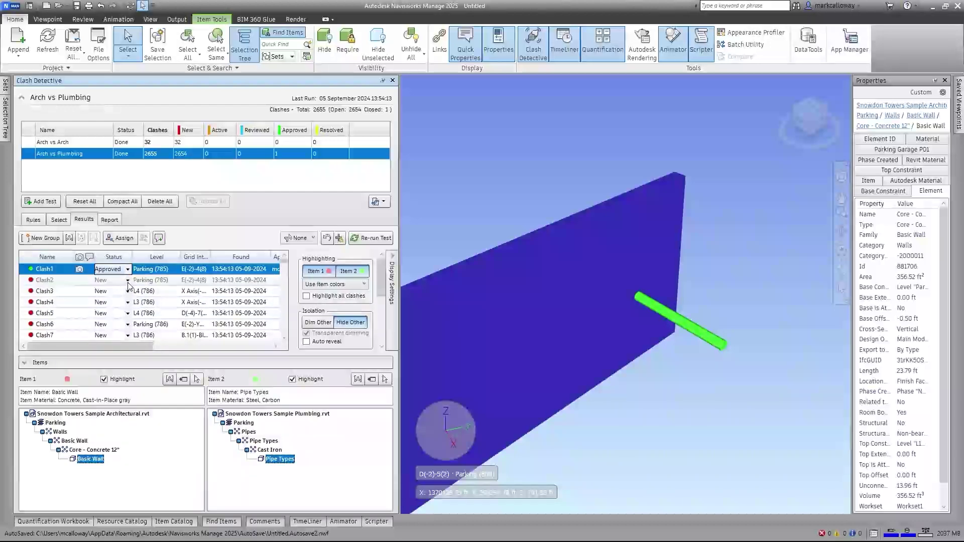
- Display Clash2 and select its stair solid to inspect the item's properties and full extent
{"action": "left_click", "coordinate": [52, 282]}
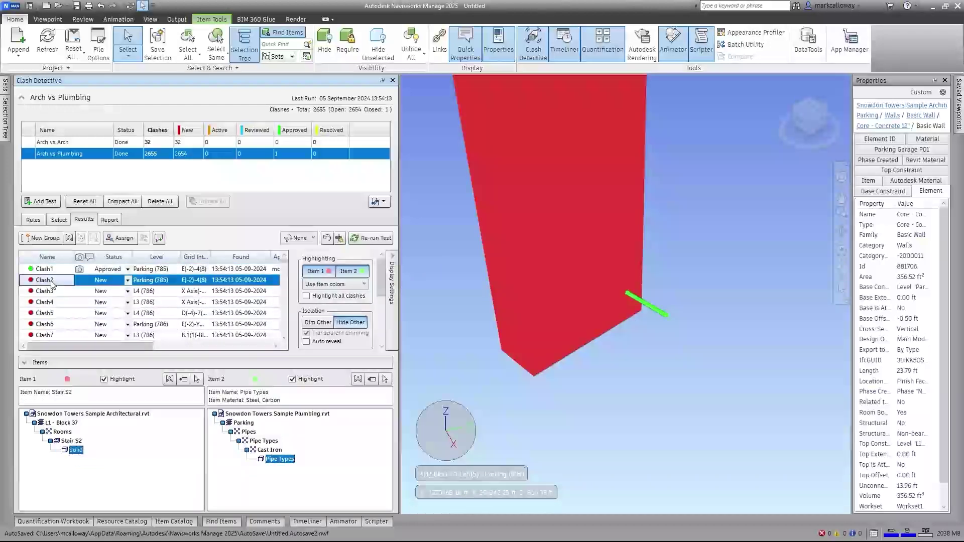
{"action": "left_click", "coordinate": [527, 300]}
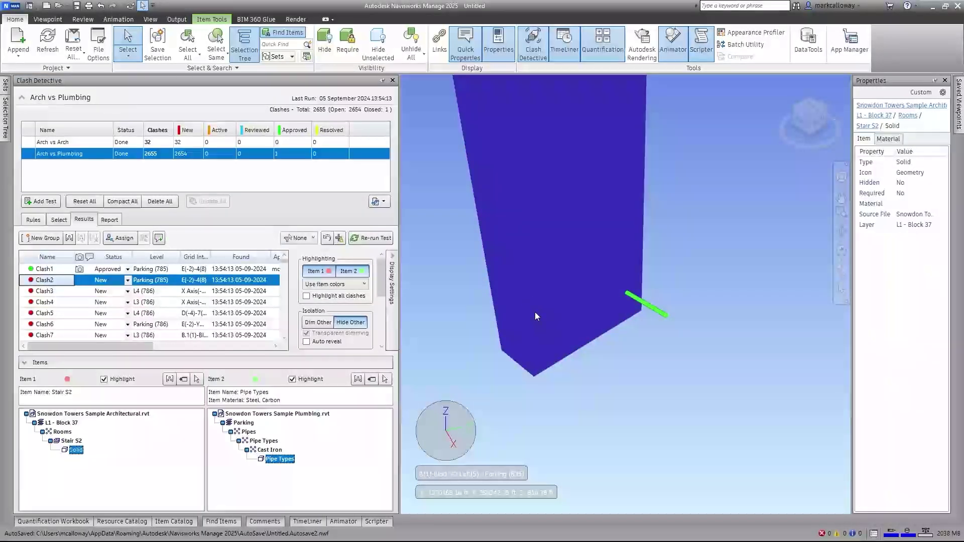
{"action": "scroll", "coordinate": [536, 311], "scroll_direction": "down", "scroll_amount": 6}
{"action": "scroll", "coordinate": [536, 309], "scroll_direction": "down", "scroll_amount": 3}
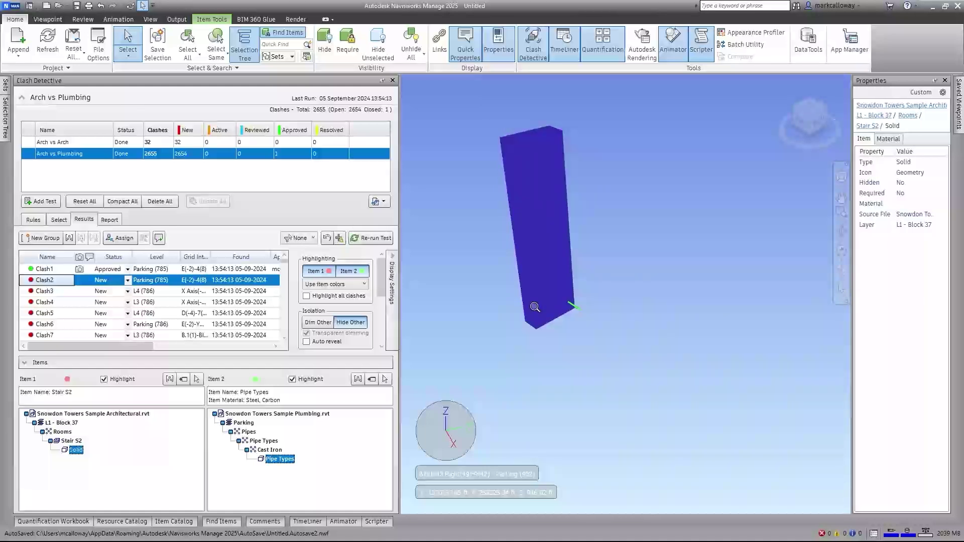
- Display Clash3 and inspect the tankless water heater and the closet shelf, checking their properties and how they intersect
{"action": "left_click", "coordinate": [66, 292]}
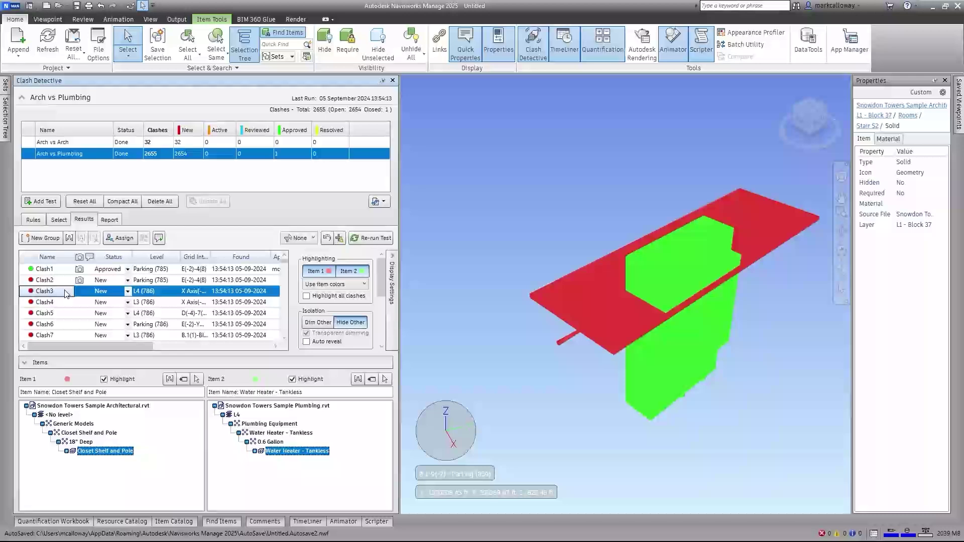
{"action": "left_click", "coordinate": [697, 357]}
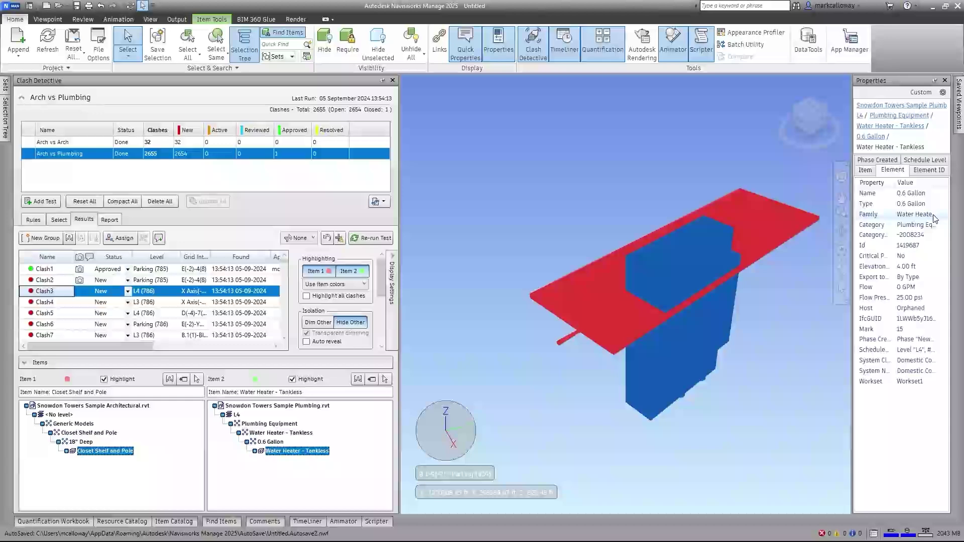
{"action": "left_click", "coordinate": [588, 318]}
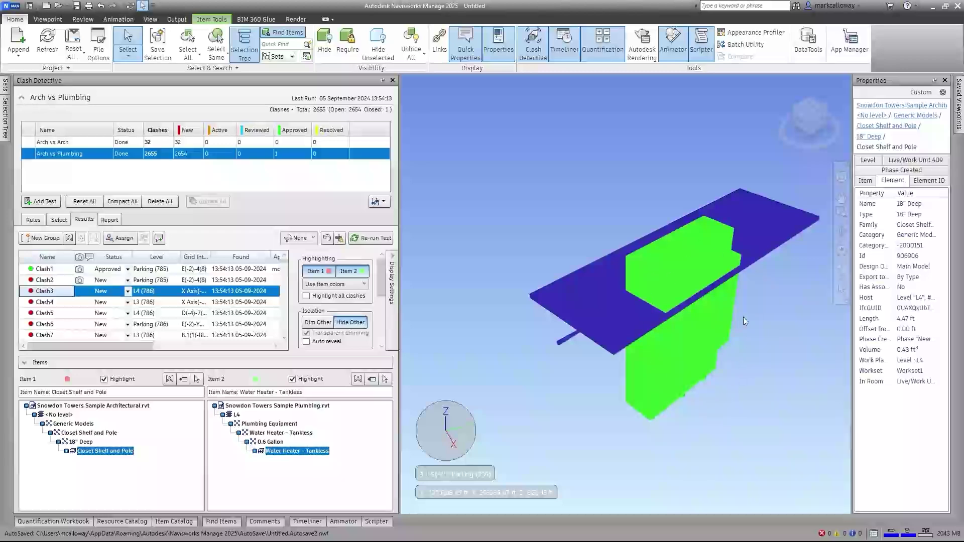
{"action": "mouse_move", "coordinate": [659, 378]}
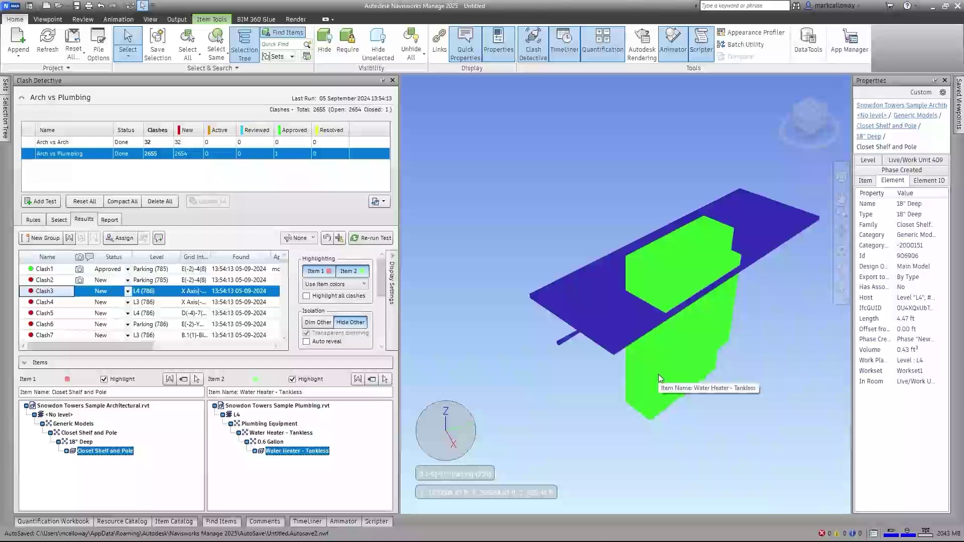
{"action": "mouse_move", "coordinate": [699, 393]}
{"action": "middle_mouse_down", "text": "shift"}
{"action": "mouse_move", "coordinate": [694, 334]}
{"action": "mouse_move", "coordinate": [703, 384]}
{"action": "mouse_move", "coordinate": [712, 317]}
{"action": "middle_mouse_up", "text": "shift"}
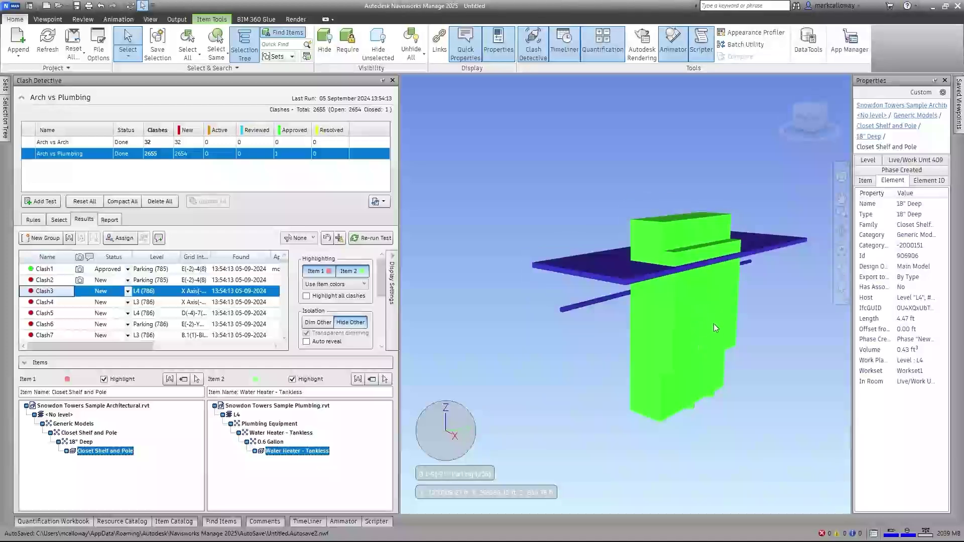
{"action": "mouse_move", "coordinate": [603, 318]}
{"action": "middle_mouse_down", "text": "shift"}
{"action": "mouse_move", "coordinate": [723, 320]}
{"action": "mouse_move", "coordinate": [607, 324]}
{"action": "mouse_move", "coordinate": [603, 333]}
{"action": "middle_mouse_up", "text": "shift"}
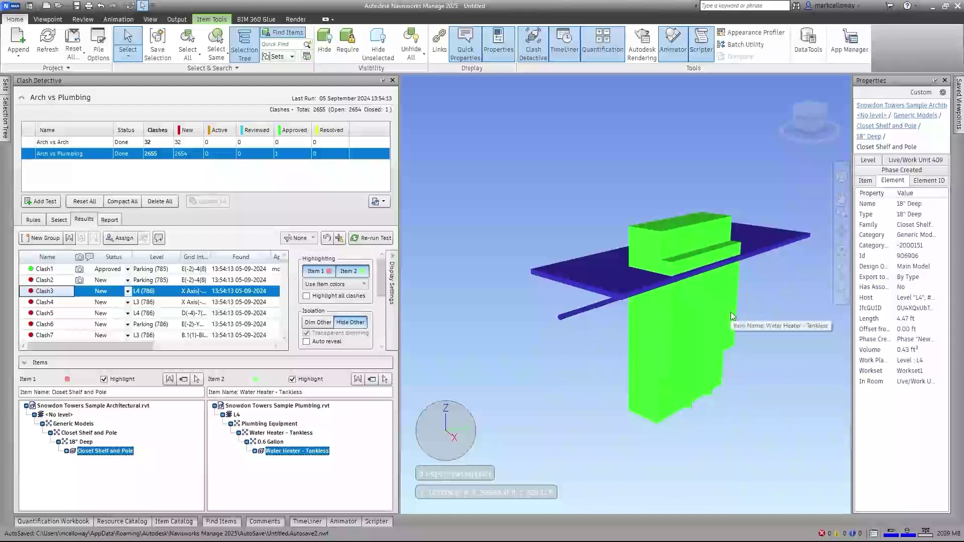
{"action": "scroll", "coordinate": [722, 329], "scroll_direction": "down", "scroll_amount": 5}
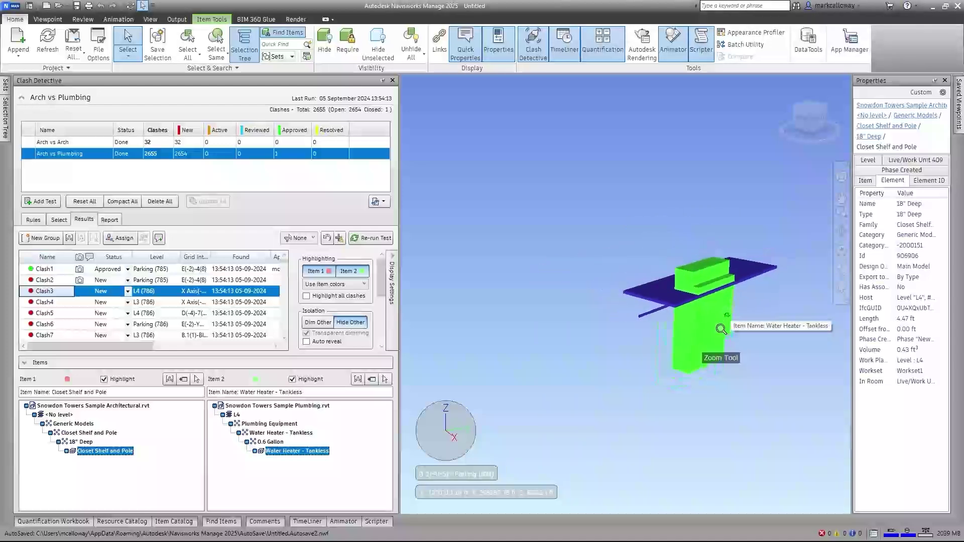
{"action": "middle_click_drag", "start_coordinate": [710, 331], "coordinate": [622, 348]}
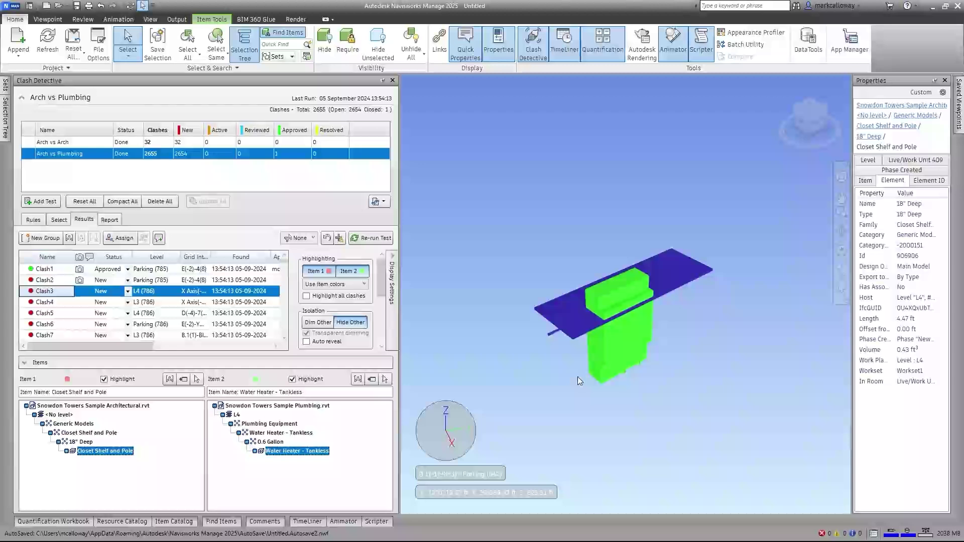
- Rename Clash3 with a name beginning "Shelf vs Hea" and check its status options, keeping New
{"action": "right_click", "coordinate": [56, 292]}
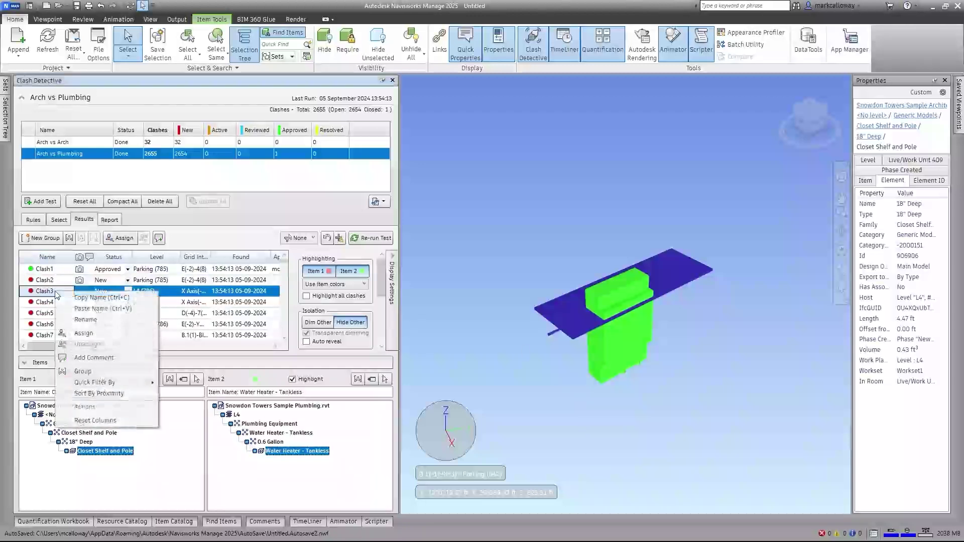
{"action": "left_click", "coordinate": [86, 320]}
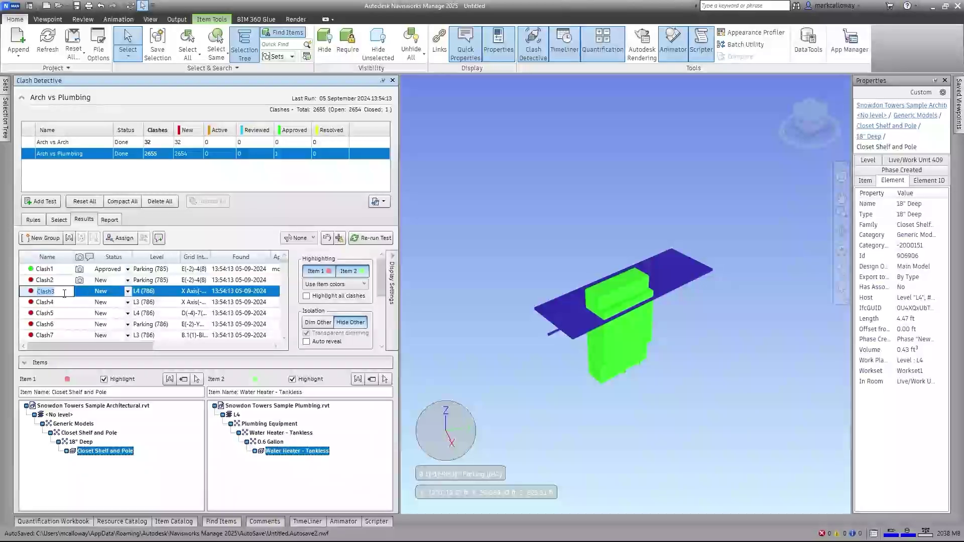
{"action": "type", "text": "Shelf vs Hea..."}
{"action": "left_click", "coordinate": [127, 291]}
{"action": "left_click", "coordinate": [127, 291]}
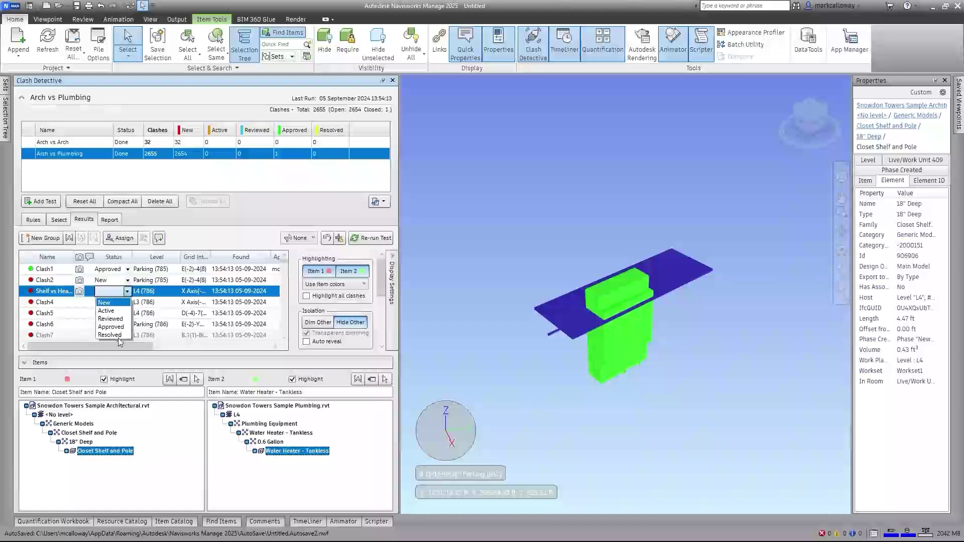
{"action": "left_click", "coordinate": [128, 294]}
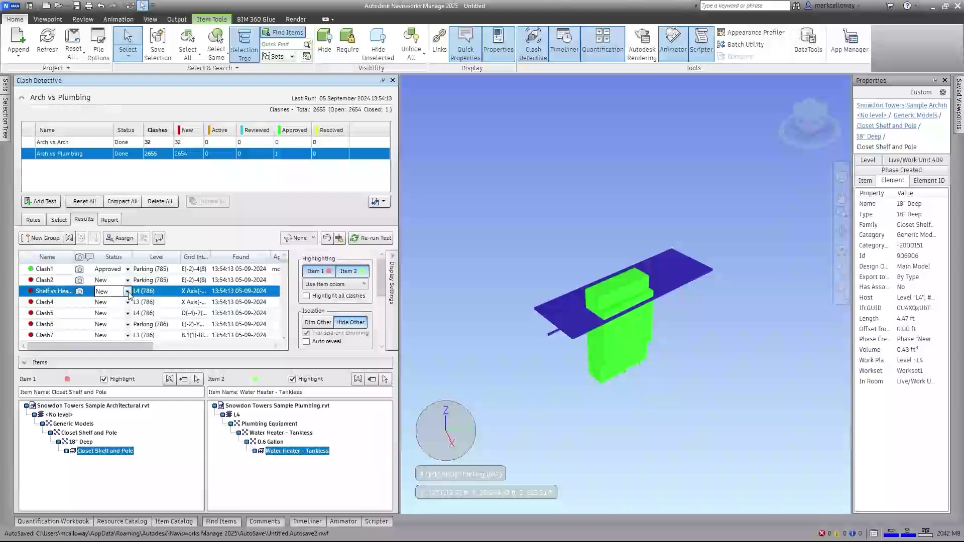
- Assign the renamed shelf clash to the responsible person by first name, leaving the notes empty
{"action": "right_click", "coordinate": [167, 294]}
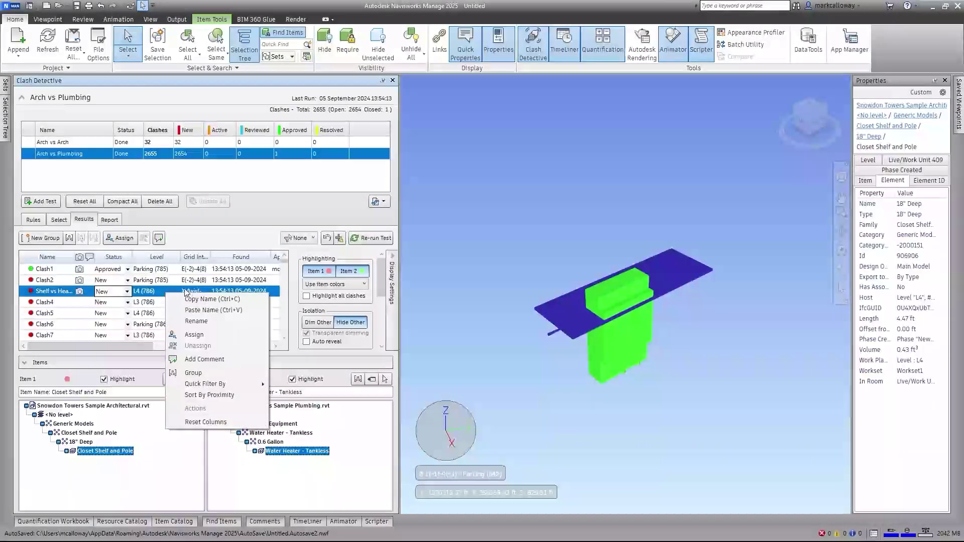
{"action": "left_click", "coordinate": [220, 334]}
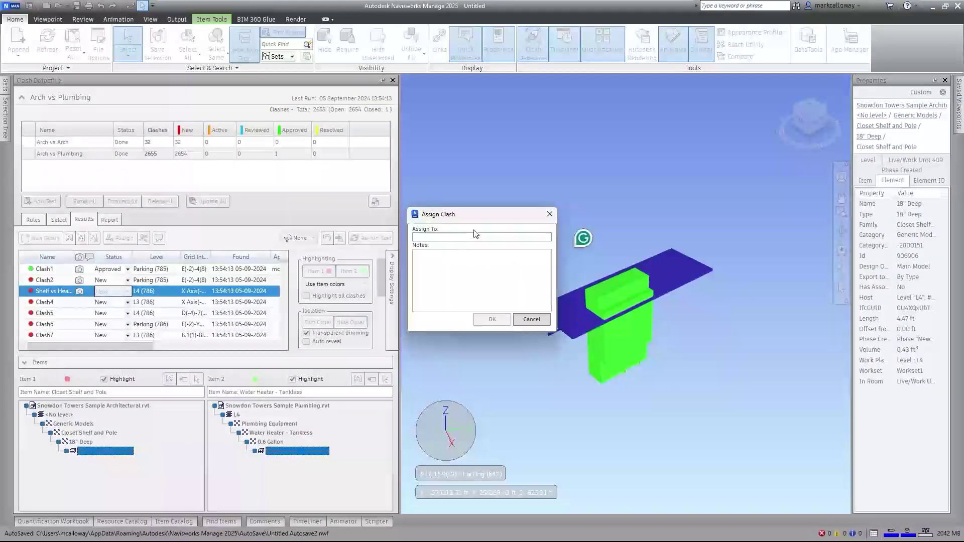
{"action": "type", "text": "John"}
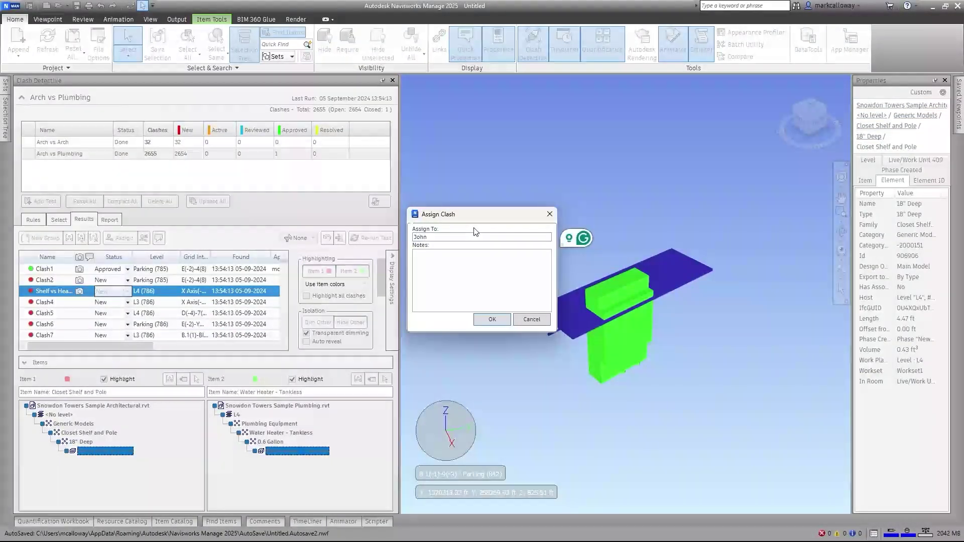
{"action": "left_click", "coordinate": [482, 320]}
- Add a comment to the shelf clash beginning "Shelf needs to be moved or", with status New
{"action": "right_click", "coordinate": [194, 291]}
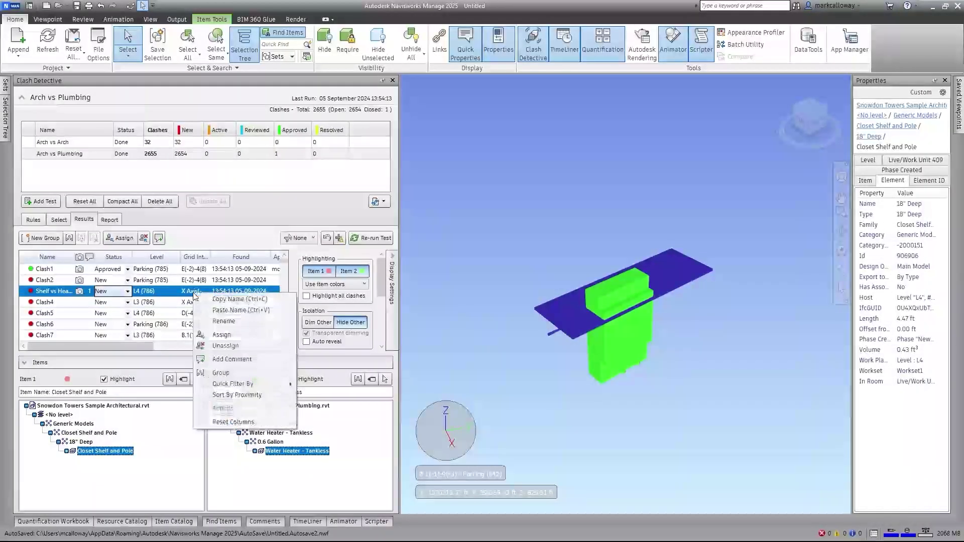
{"action": "left_click", "coordinate": [262, 359]}
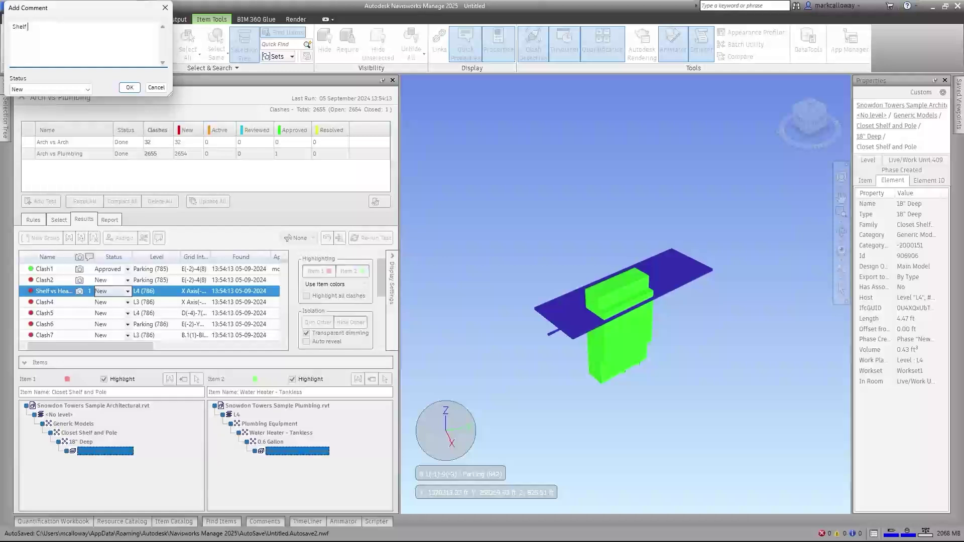
{"action": "type", "text": "Shelf needs to be moved or"}
{"action": "key", "text": "Return"}
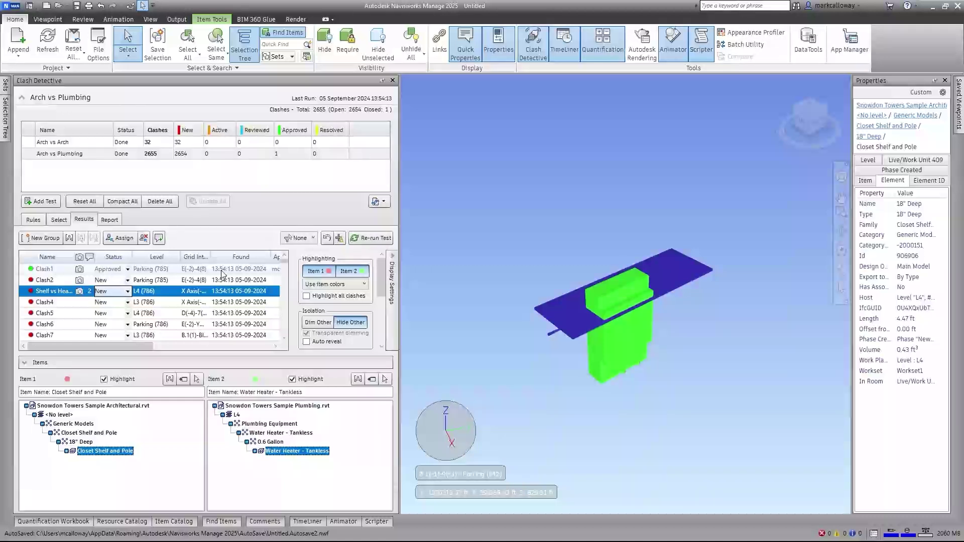
- Display Clash4, Clash5 and Clash6 in turn to compare their clashing items
{"action": "left_click", "coordinate": [77, 304]}
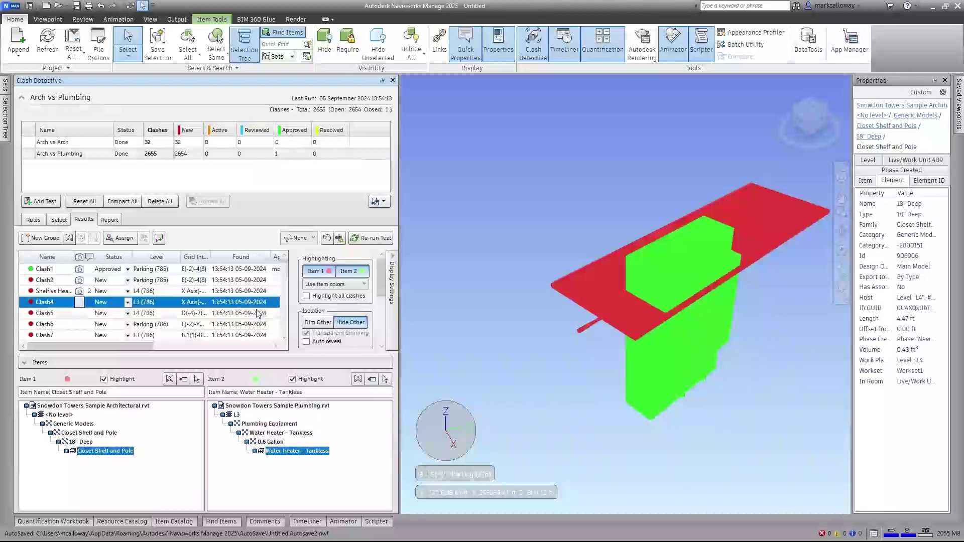
{"action": "left_click", "coordinate": [56, 313]}
{"action": "left_click", "coordinate": [58, 326]}
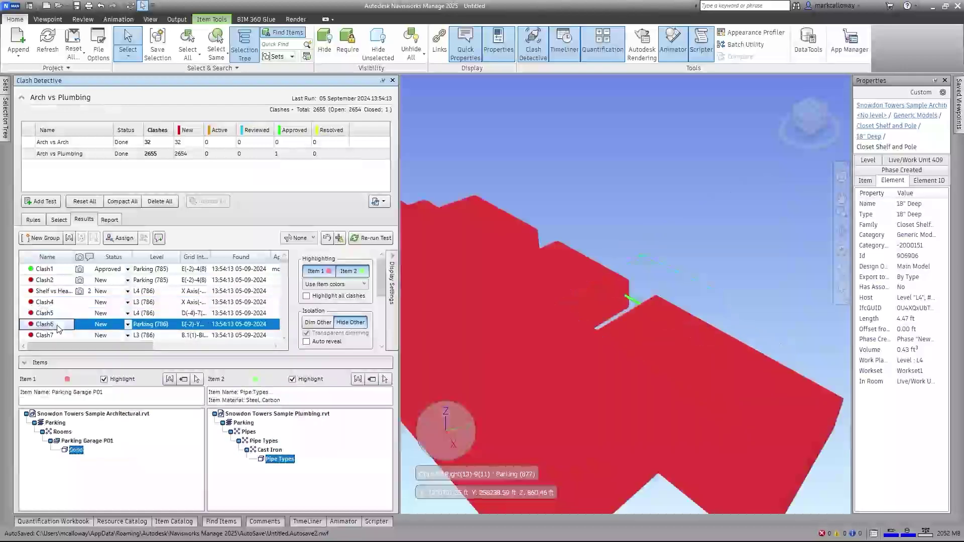
- Group the renamed shelf clash, Clash4 and Clash5 into one clash group
{"action": "left_click", "coordinate": [60, 314]}
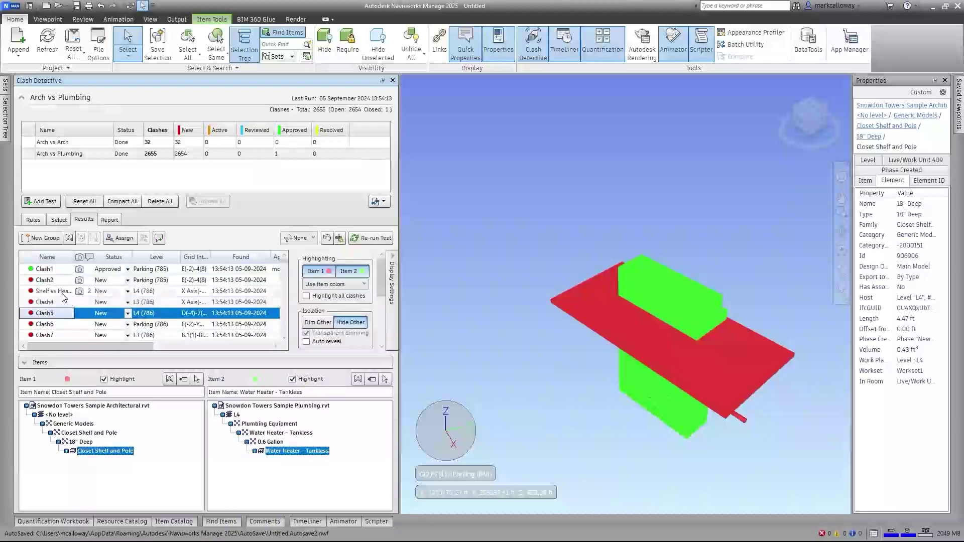
{"action": "left_click", "coordinate": [62, 293], "text": "shift"}
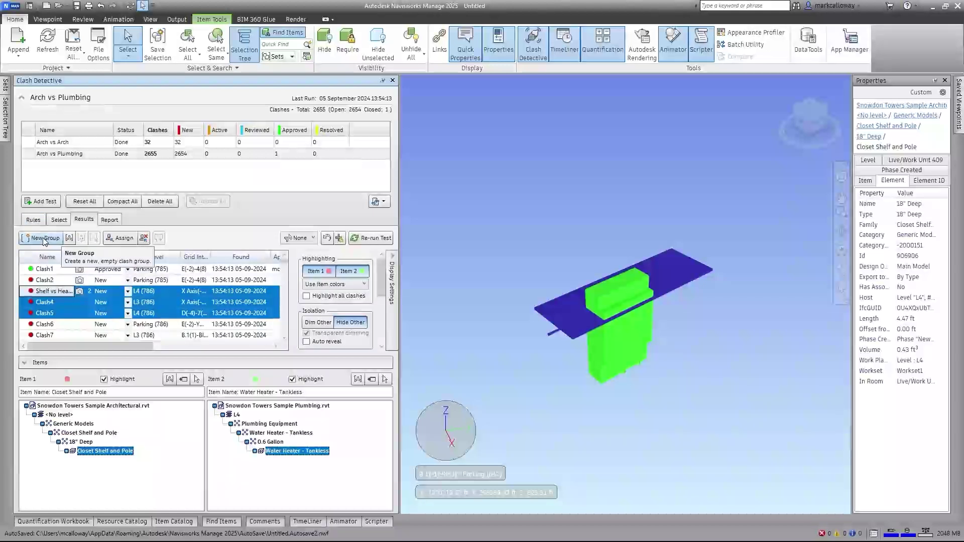
{"action": "left_click", "coordinate": [70, 238]}
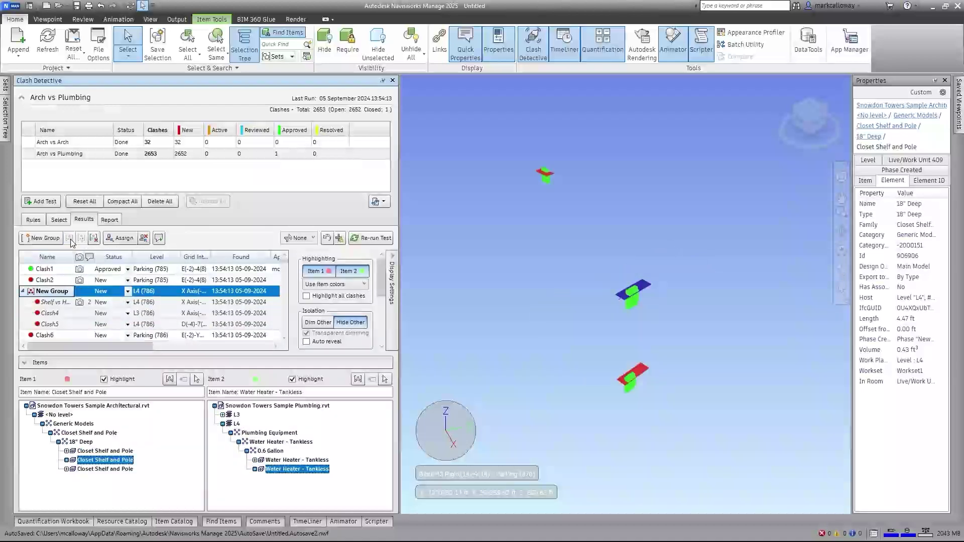
- Rename the new clash group with a name beginning "Shelfs vs H"
{"action": "right_click", "coordinate": [52, 291]}
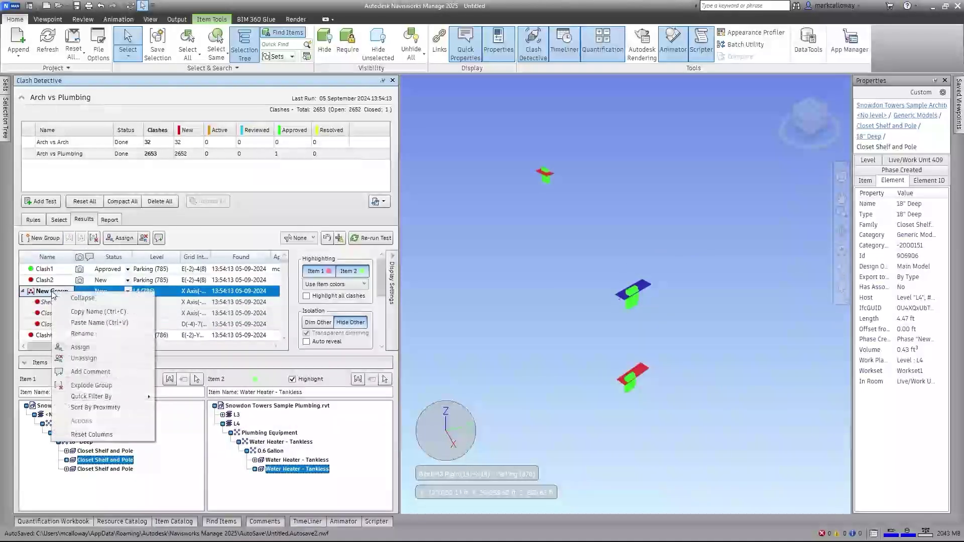
{"action": "left_click", "coordinate": [82, 333]}
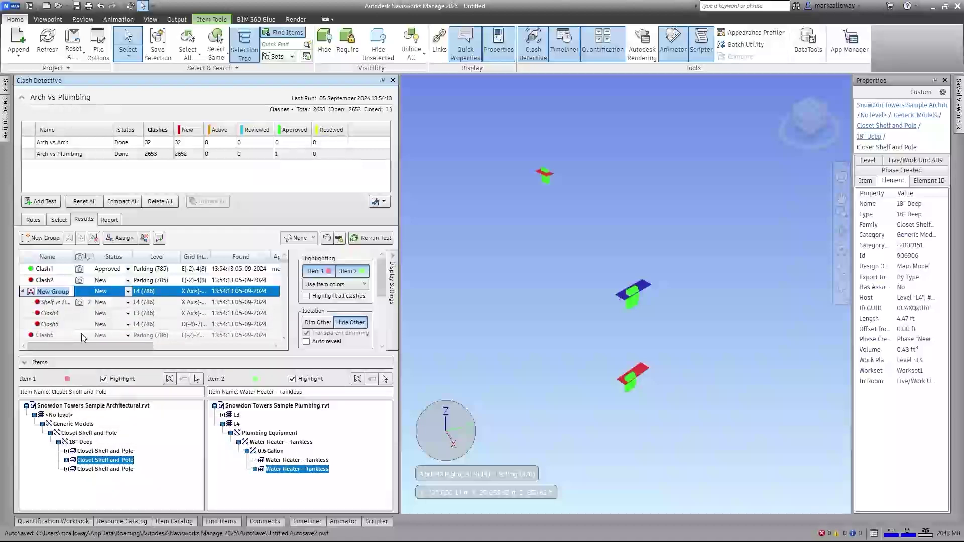
{"action": "type", "text": "Shelf"}
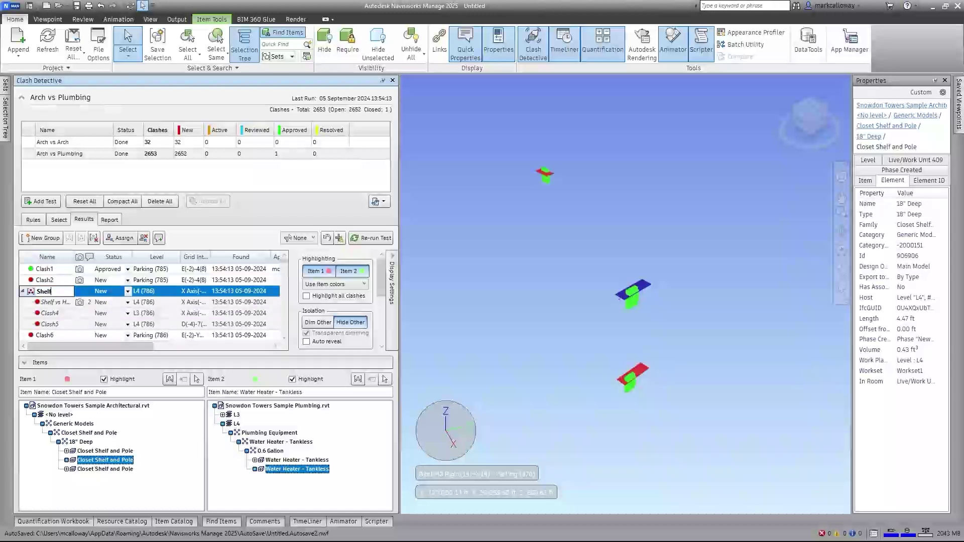
{"action": "type", "text": "s vs H..."}
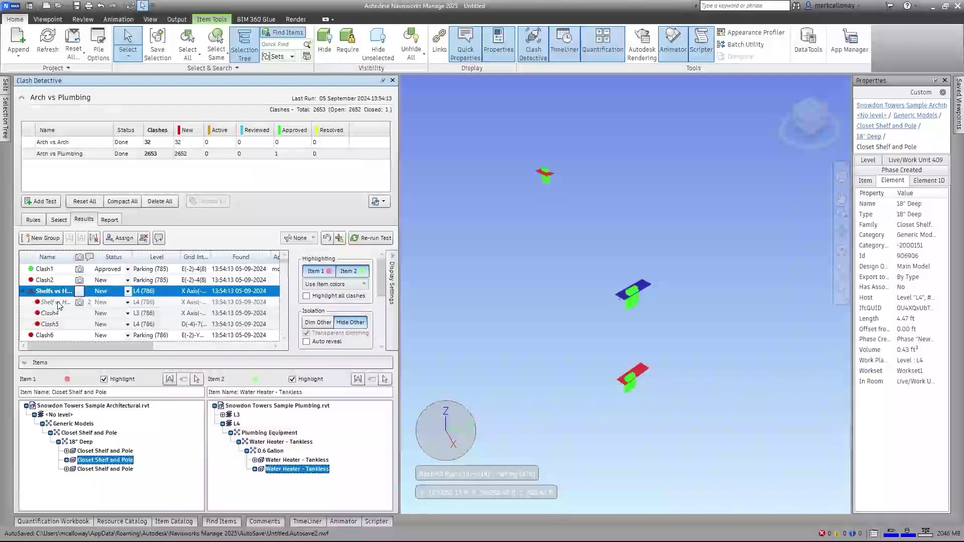
- Display the whole shelf clash group and its first member clash to compare their views
{"action": "left_click", "coordinate": [59, 302]}
{"action": "left_click", "coordinate": [54, 292]}
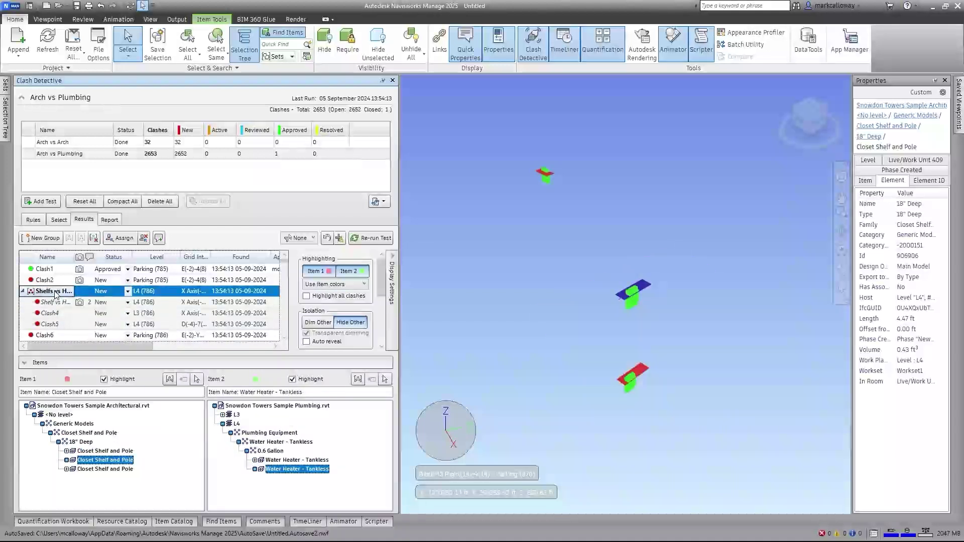
{"action": "left_click", "coordinate": [56, 305]}
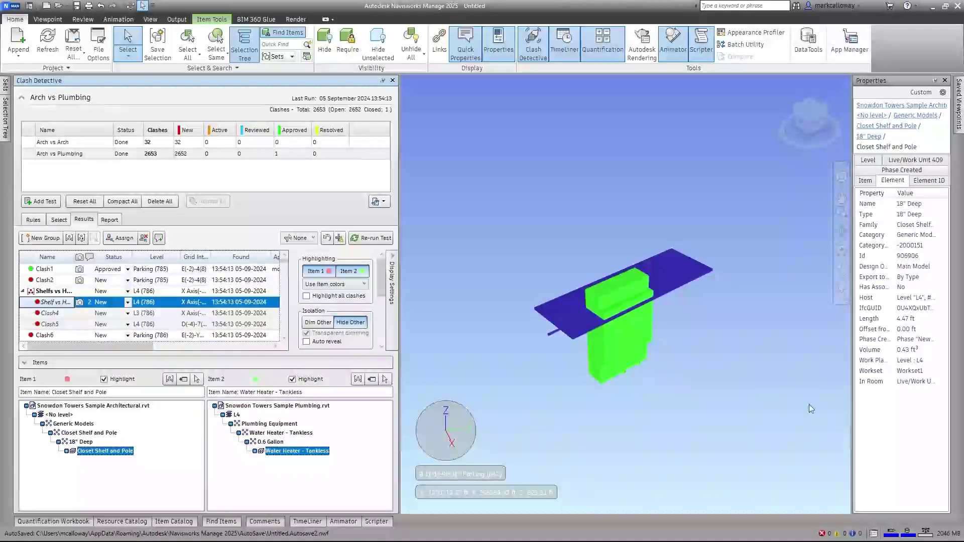
- Widen the properties view, display Clash4 and inspect the element properties of its closet shelf and its water heater
{"action": "left_click_drag", "start_coordinate": [826, 392], "coordinate": [765, 394]}
{"action": "left_click", "coordinate": [903, 361]}
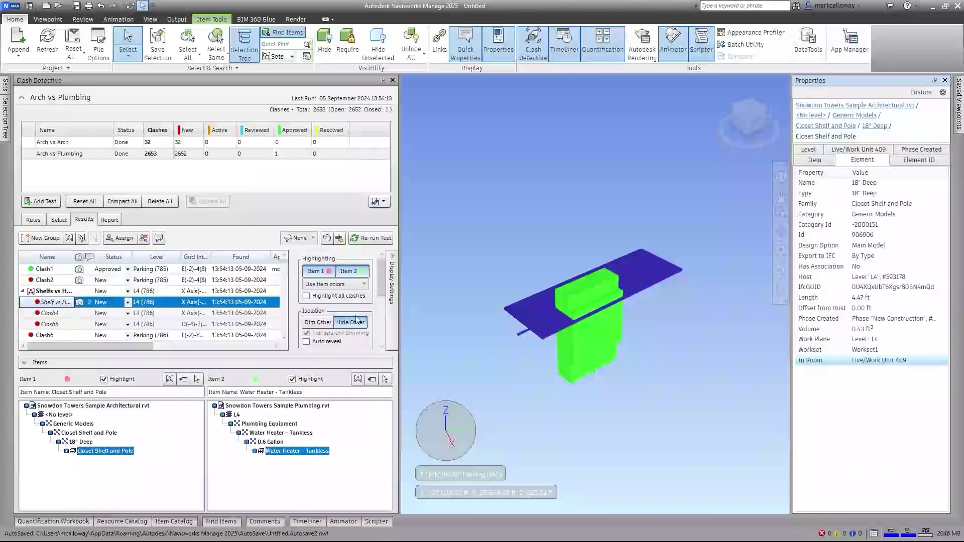
{"action": "left_click", "coordinate": [58, 316]}
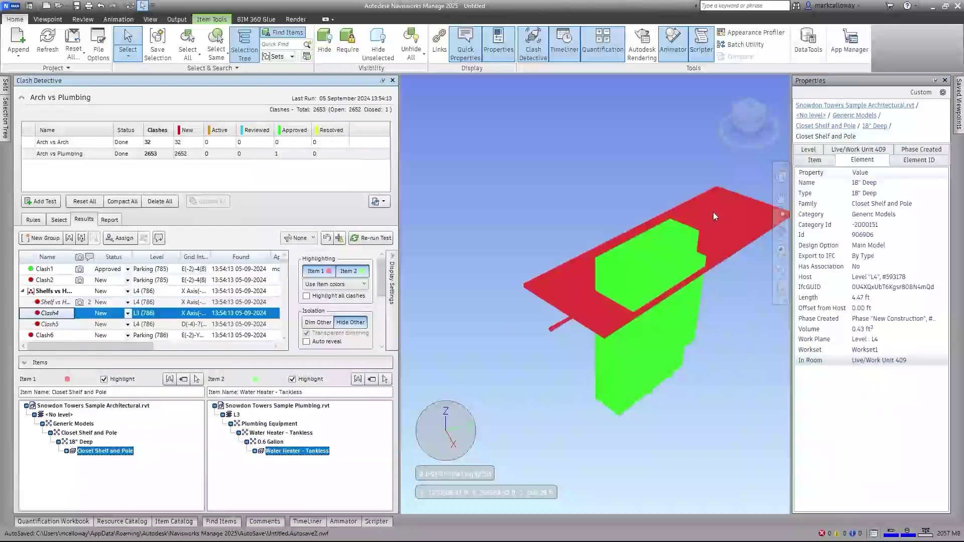
{"action": "left_click", "coordinate": [715, 216]}
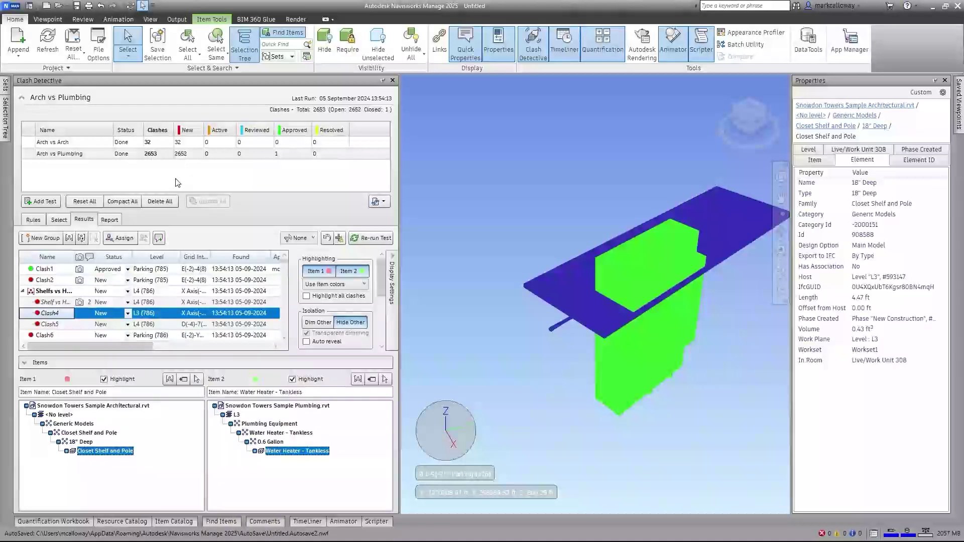
{"action": "mouse_move", "coordinate": [613, 360]}
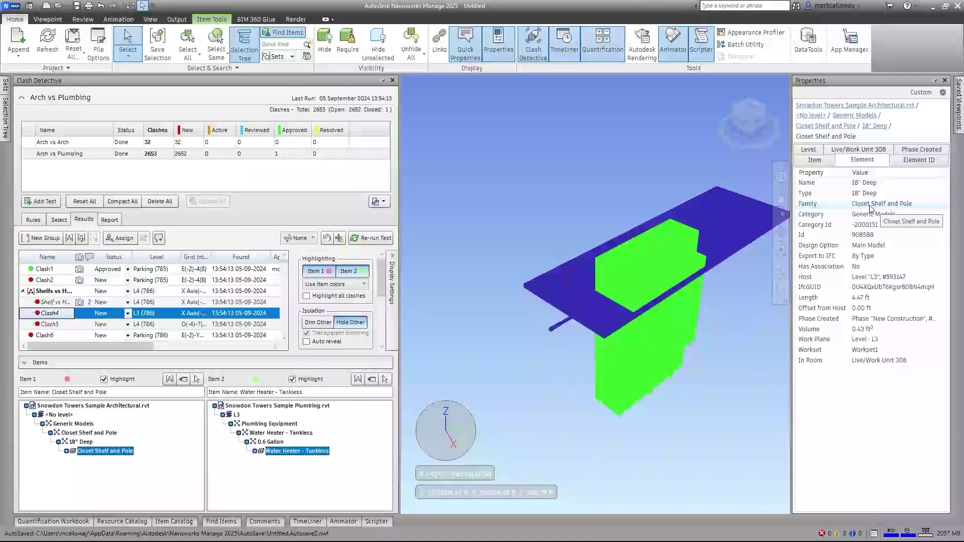
{"action": "left_click", "coordinate": [633, 360]}
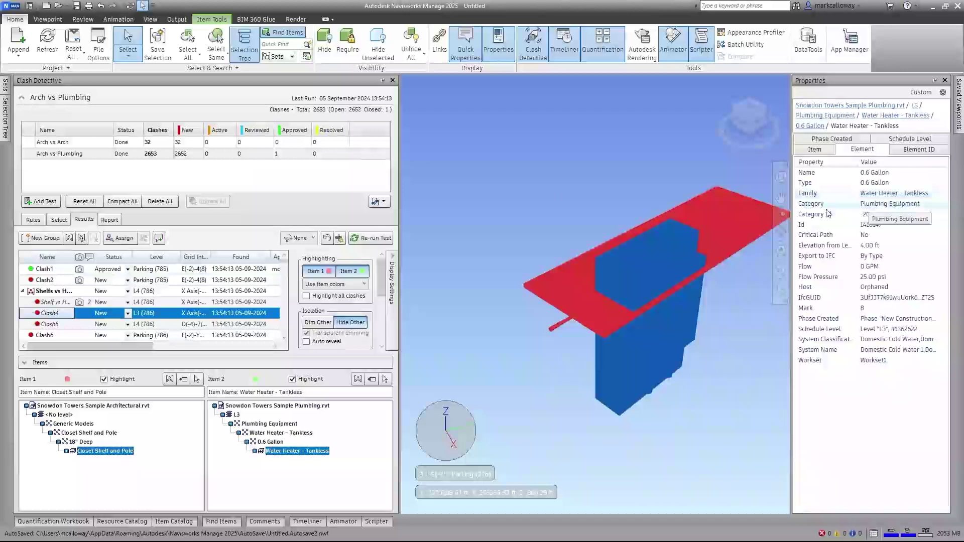
- Collapse Clash Detective and keep the Sets and Find Items windows docked open
{"action": "left_click", "coordinate": [382, 80]}
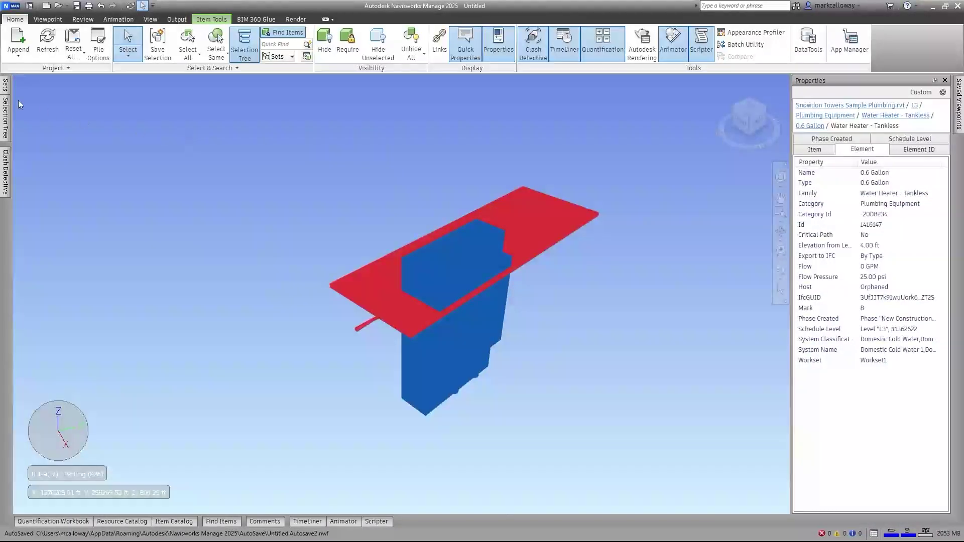
{"action": "mouse_move", "coordinate": [5, 86]}
{"action": "left_click", "coordinate": [109, 81]}
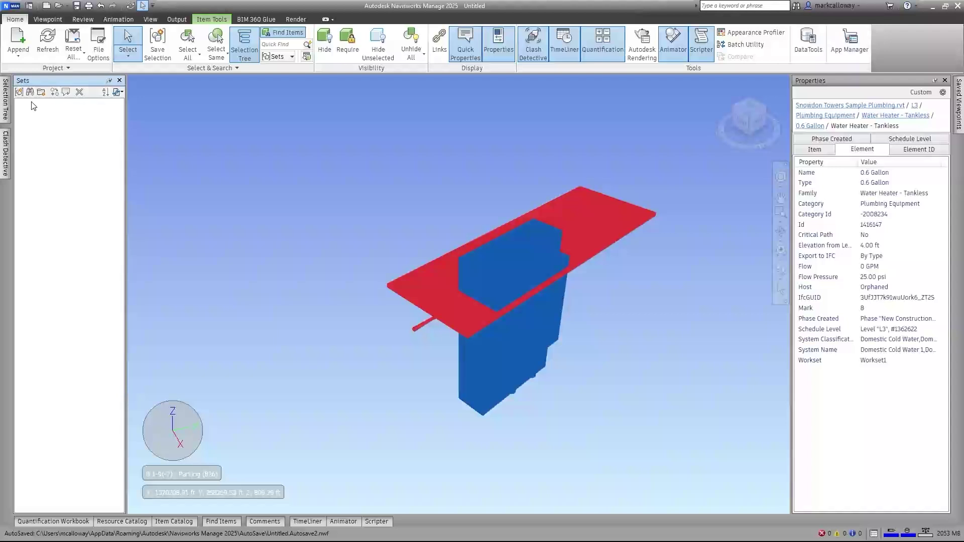
{"action": "left_click", "coordinate": [230, 522]}
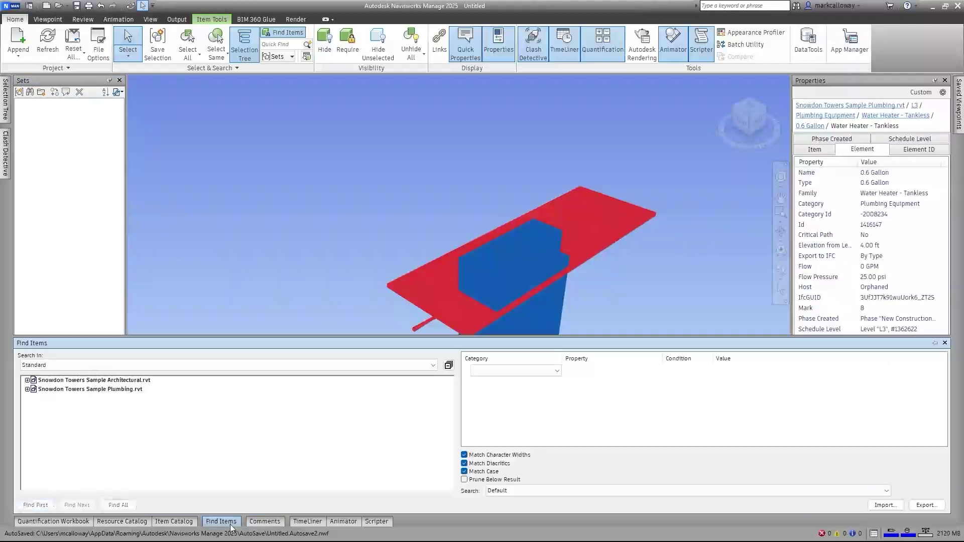
{"action": "left_click", "coordinate": [934, 343]}
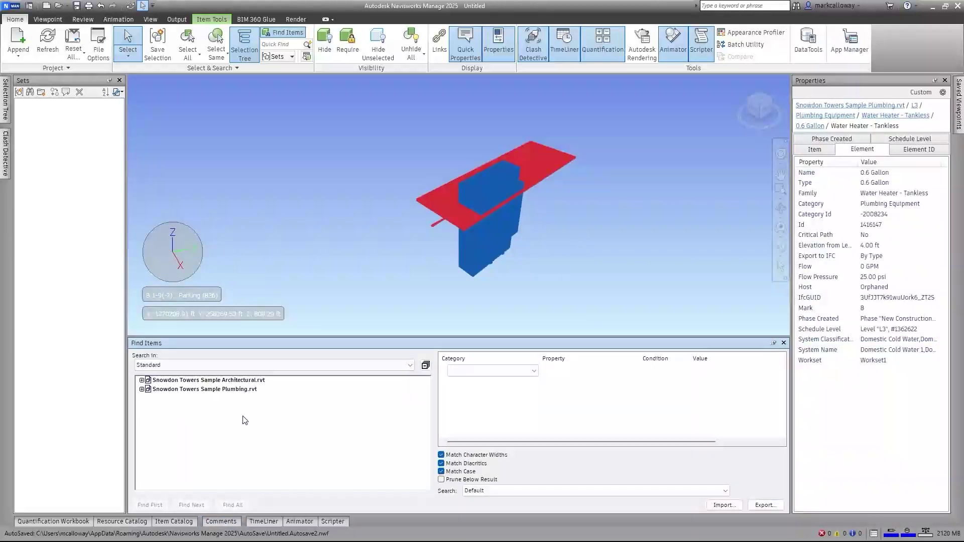
- Limit the item search to Snowdon Towers Sample Architectural.rvt and base its criterion on the Element category's Family property
{"action": "left_click", "coordinate": [240, 382]}
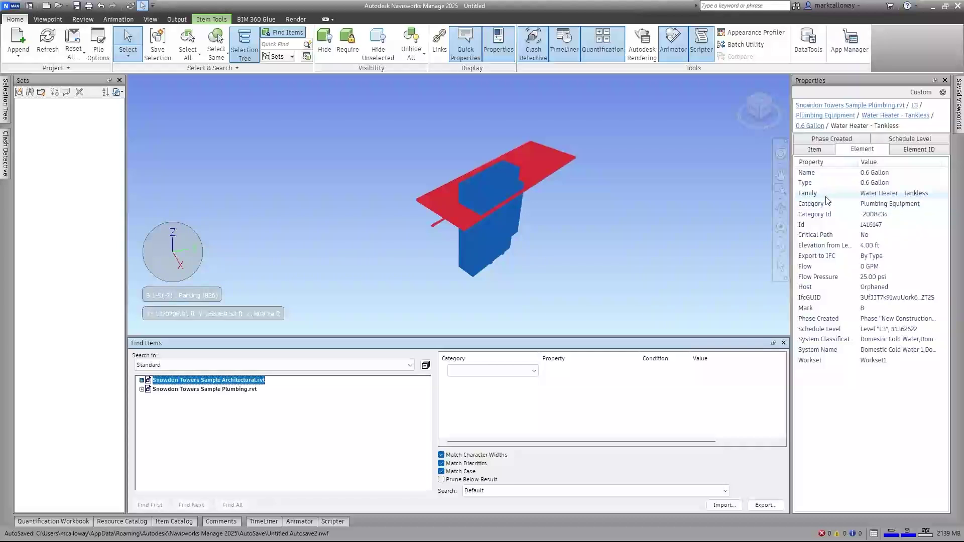
{"action": "left_click", "coordinate": [540, 172]}
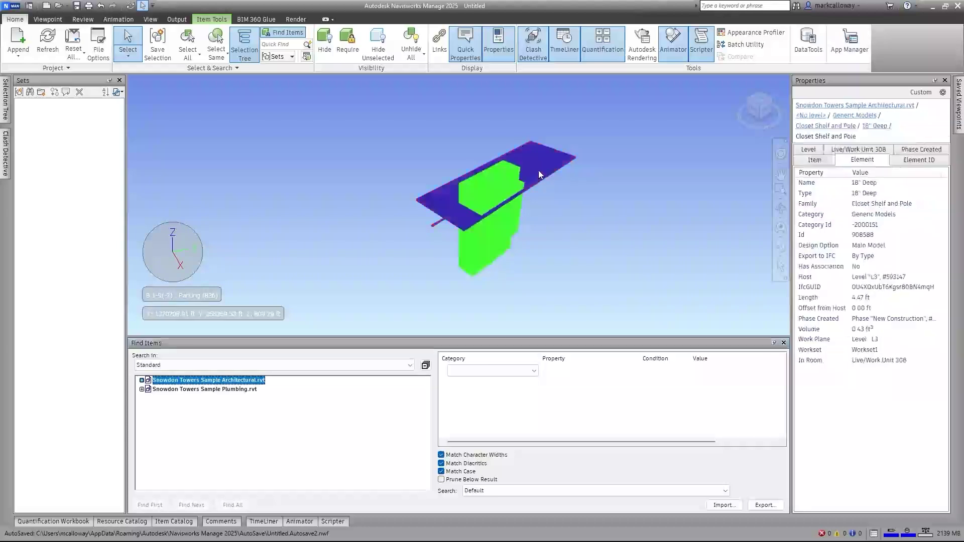
{"action": "left_click", "coordinate": [533, 371]}
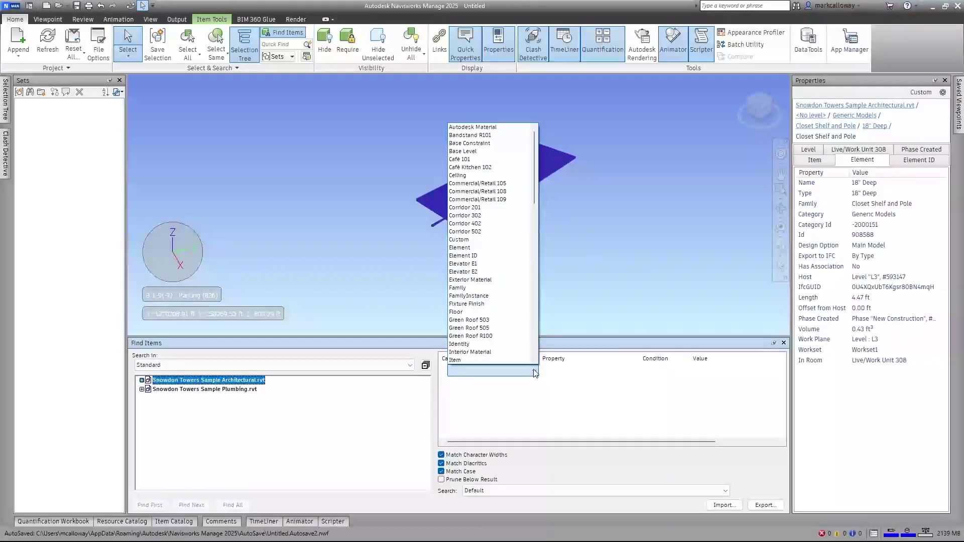
{"action": "left_click", "coordinate": [480, 248]}
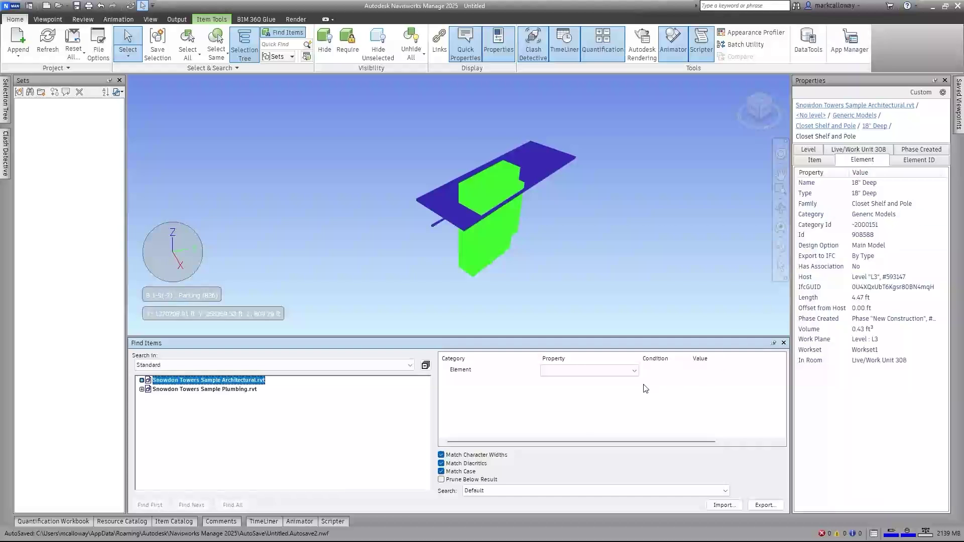
{"action": "left_click", "coordinate": [633, 371]}
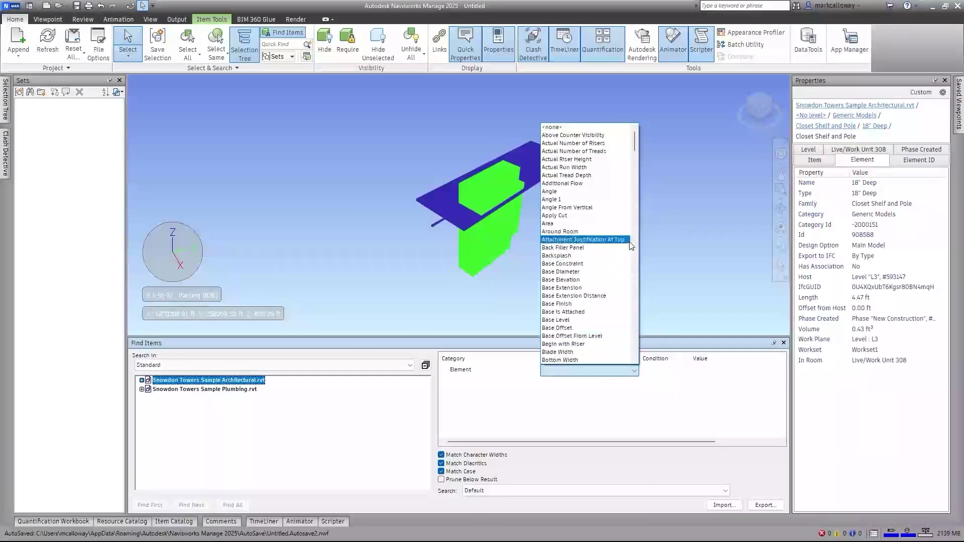
{"action": "left_click_drag", "start_coordinate": [634, 141], "coordinate": [630, 198]}
{"action": "scroll", "coordinate": [596, 186], "scroll_direction": "up", "scroll_amount": 4}
{"action": "left_click", "coordinate": [594, 176]}
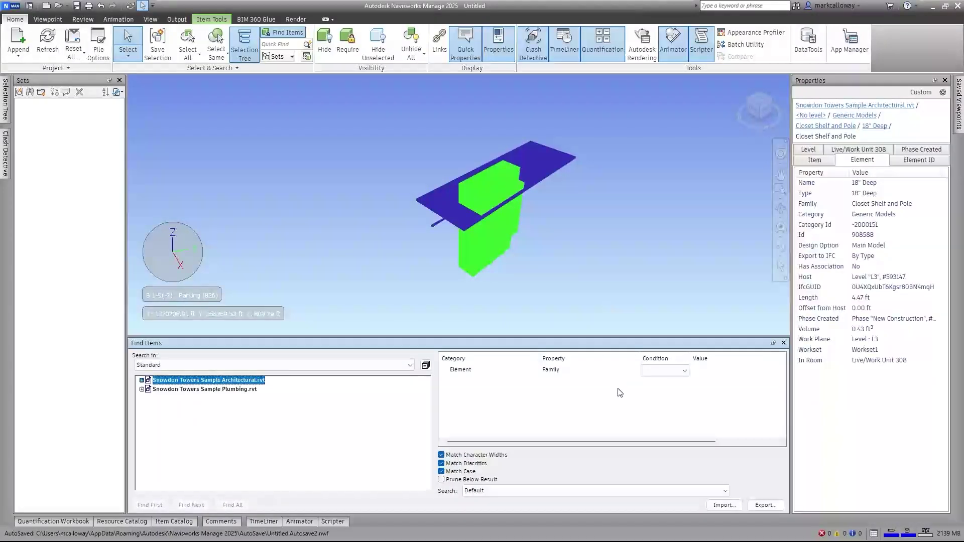
- Complete the Family criterion with the condition Contains and the value Closet, and find all matching items
{"action": "left_click", "coordinate": [686, 371]}
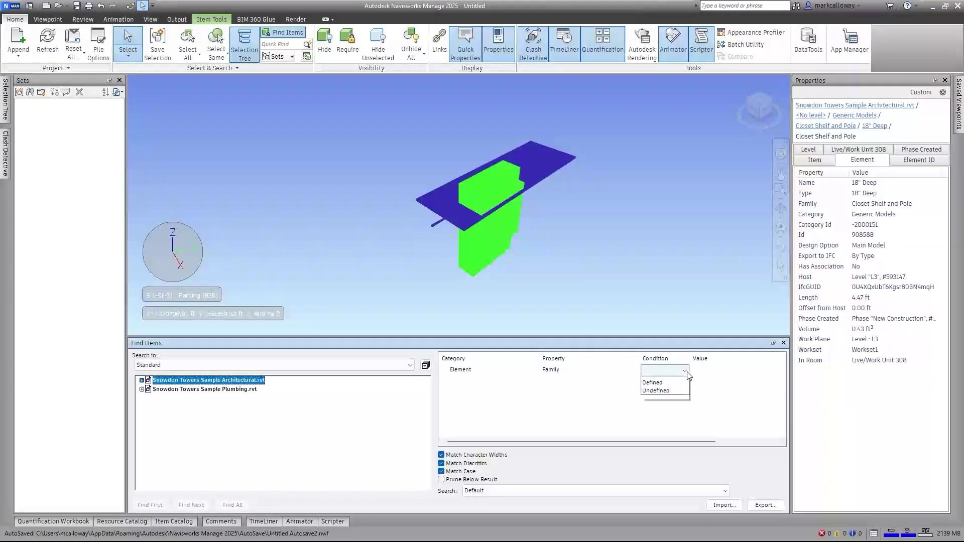
{"action": "left_click", "coordinate": [678, 397]}
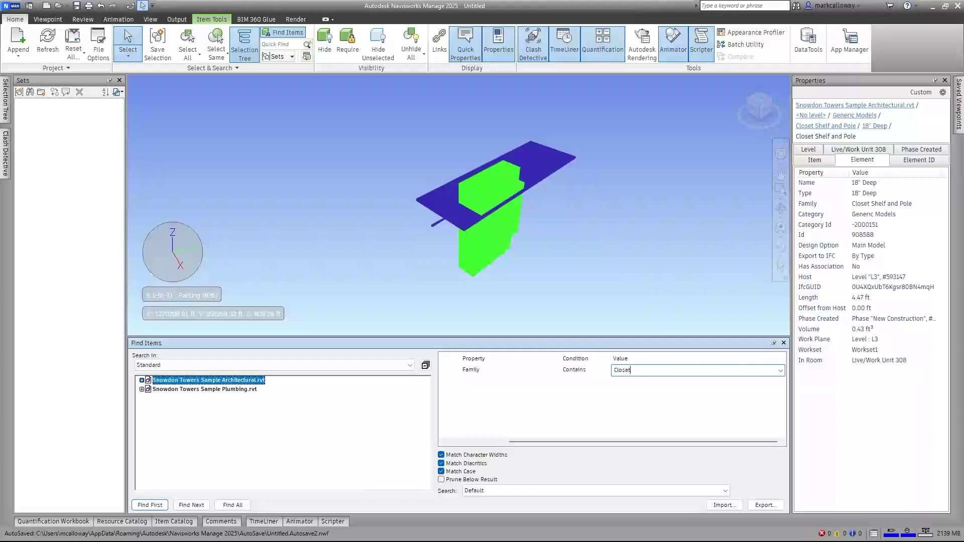
{"action": "left_click", "coordinate": [697, 415]}
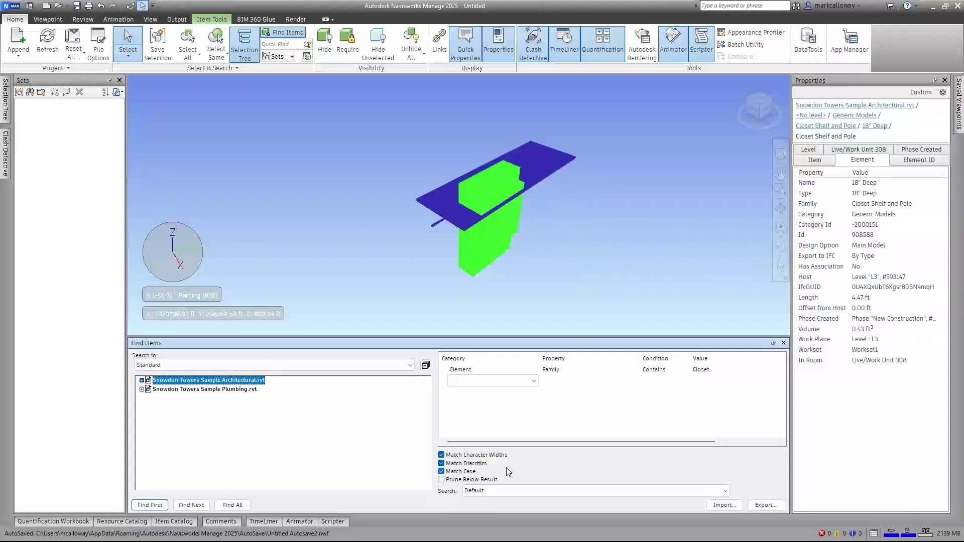
{"action": "left_click", "coordinate": [226, 506]}
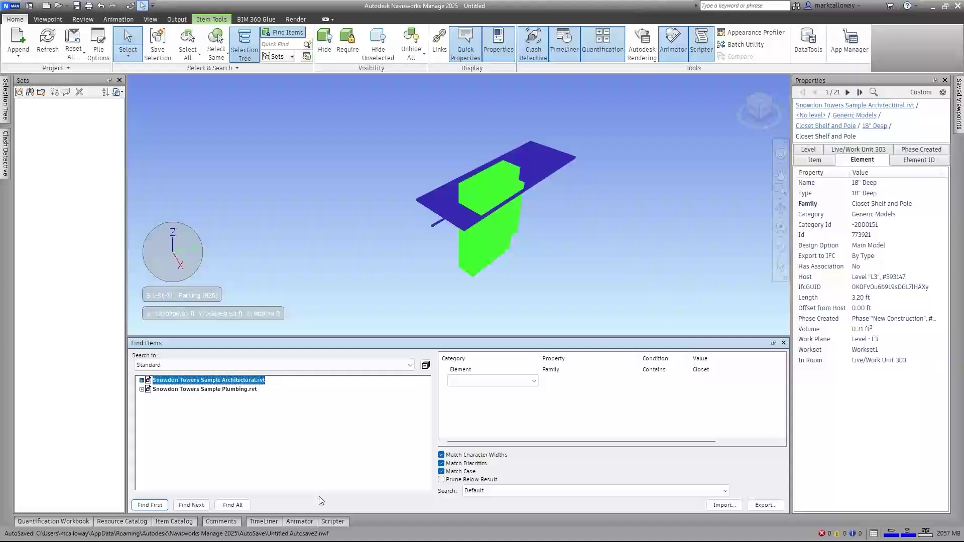
- Save the current search as a search set named Closet
{"action": "left_click", "coordinate": [31, 93]}
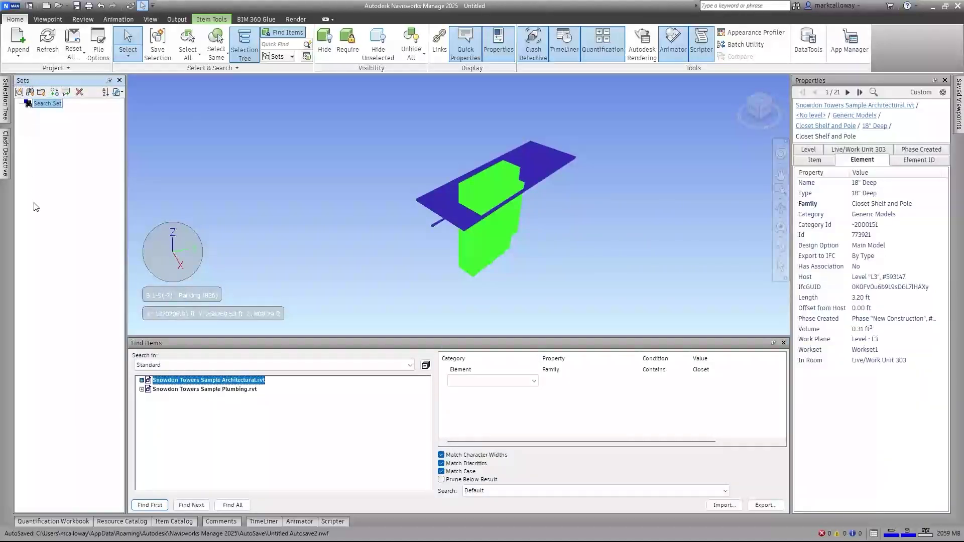
{"action": "type", "text": "Closet"}
{"action": "key", "text": "Return"}
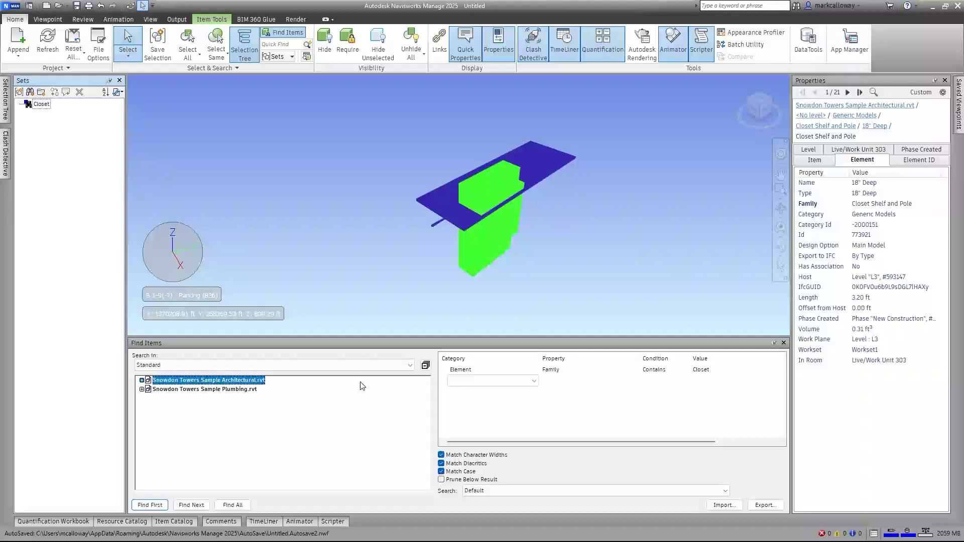
- Switch the search to Snowdon Towers Sample Plumbing.rvt, check the water heater's family, and set the Family criterion's value to Heater
{"action": "left_click", "coordinate": [246, 391]}
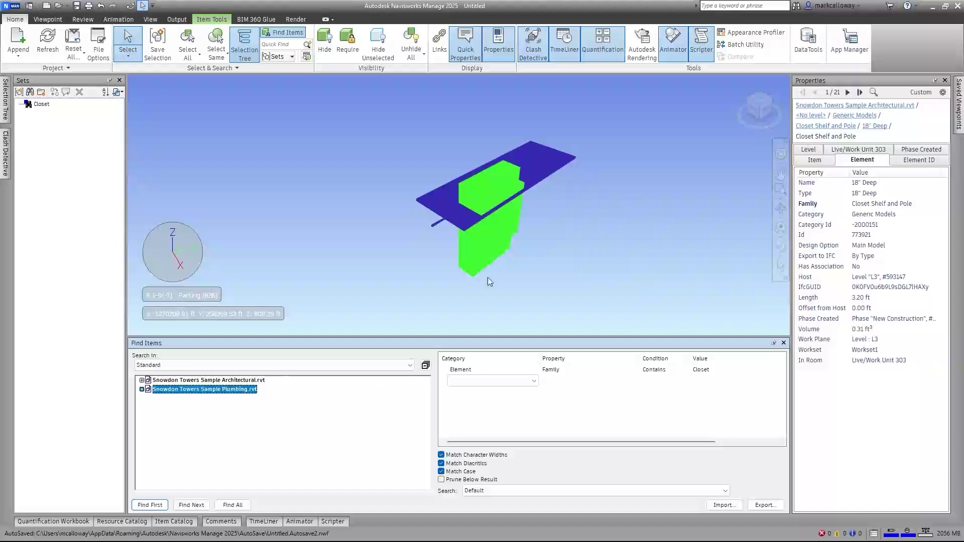
{"action": "left_click", "coordinate": [495, 231]}
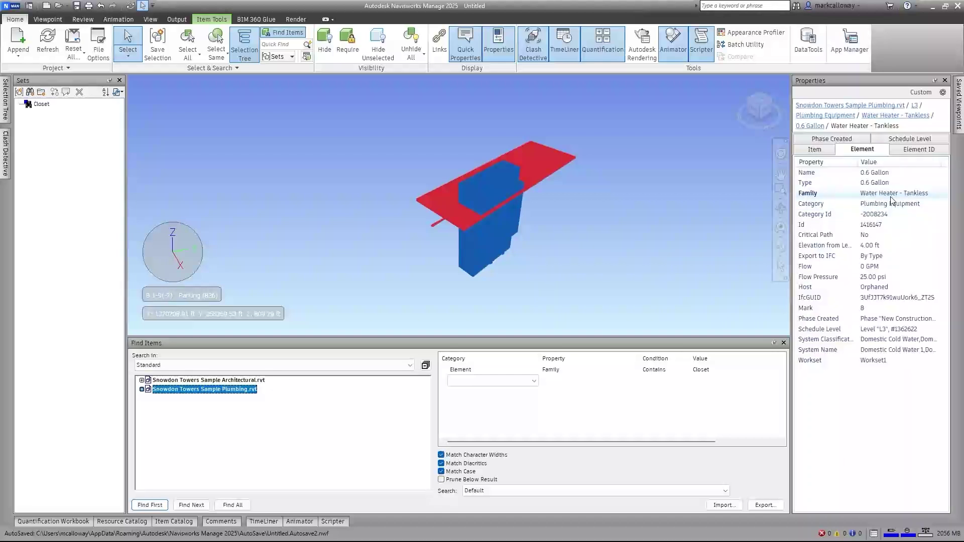
{"action": "left_click", "coordinate": [718, 370]}
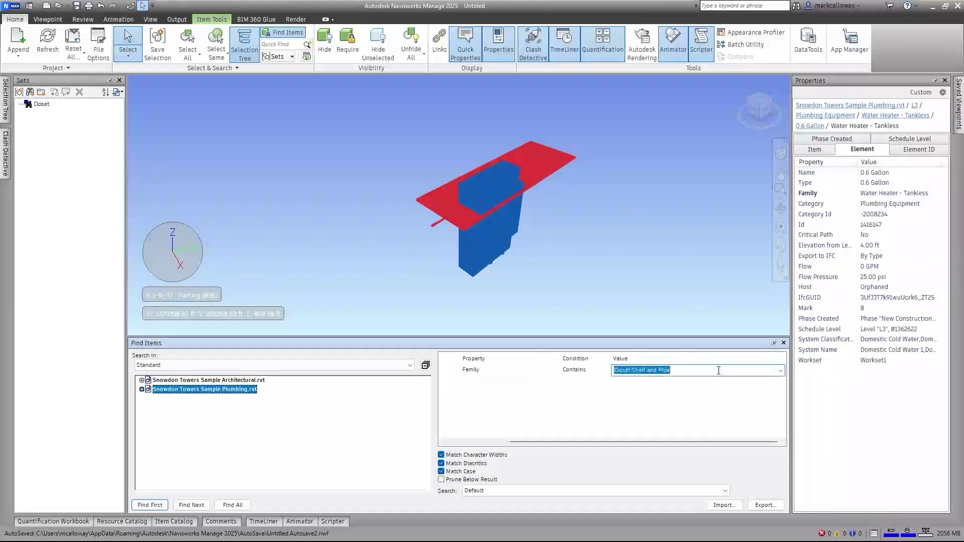
{"action": "type", "text": "Heater"}
{"action": "key", "text": "Return"}
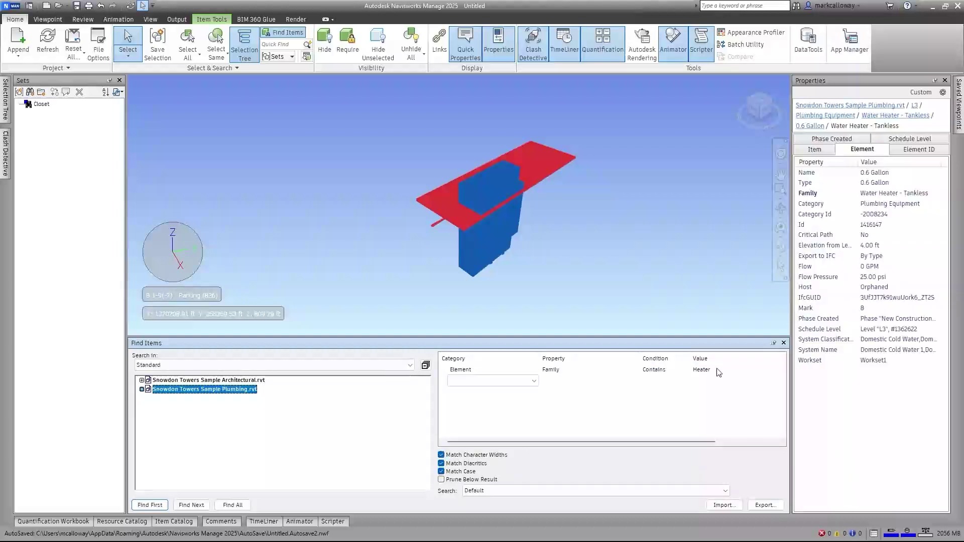
- Save the plumbing search as a search set named Heater and clear the selection in the model
{"action": "left_click", "coordinate": [29, 93]}
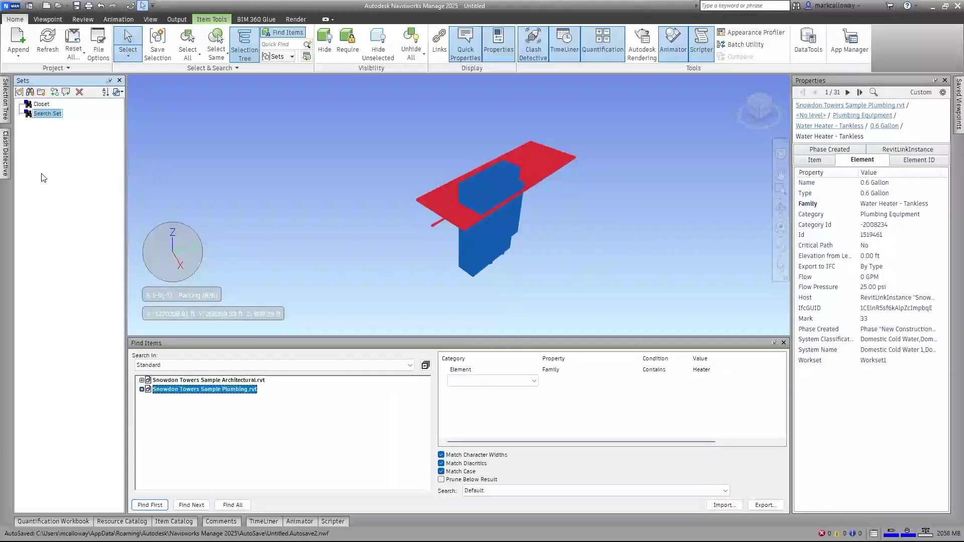
{"action": "type", "text": "Heater"}
{"action": "key", "text": "Return"}
{"action": "left_click", "coordinate": [234, 165]}
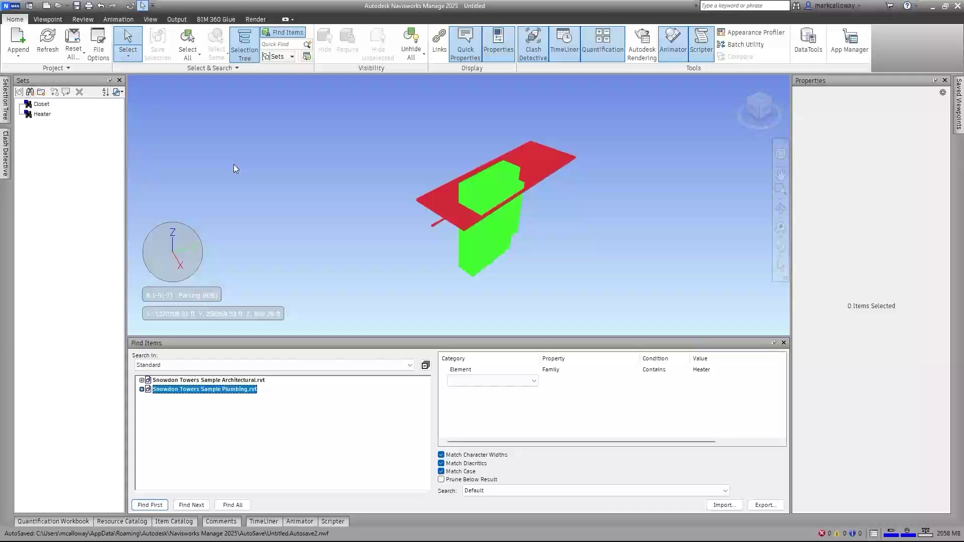
- Collapse Find Items and add a new clash test named Closet vs Heater in Clash Detective
{"action": "left_click", "coordinate": [773, 343]}
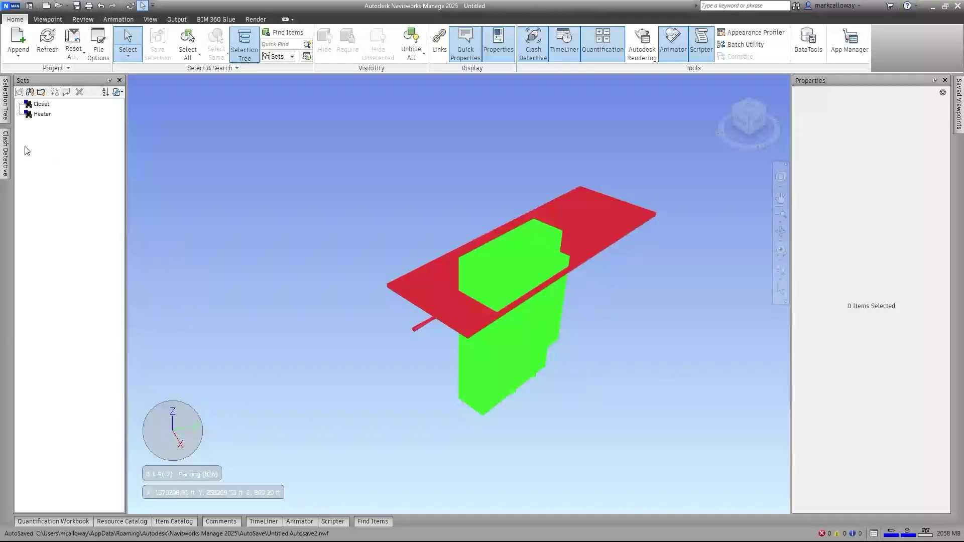
{"action": "left_click", "coordinate": [6, 153]}
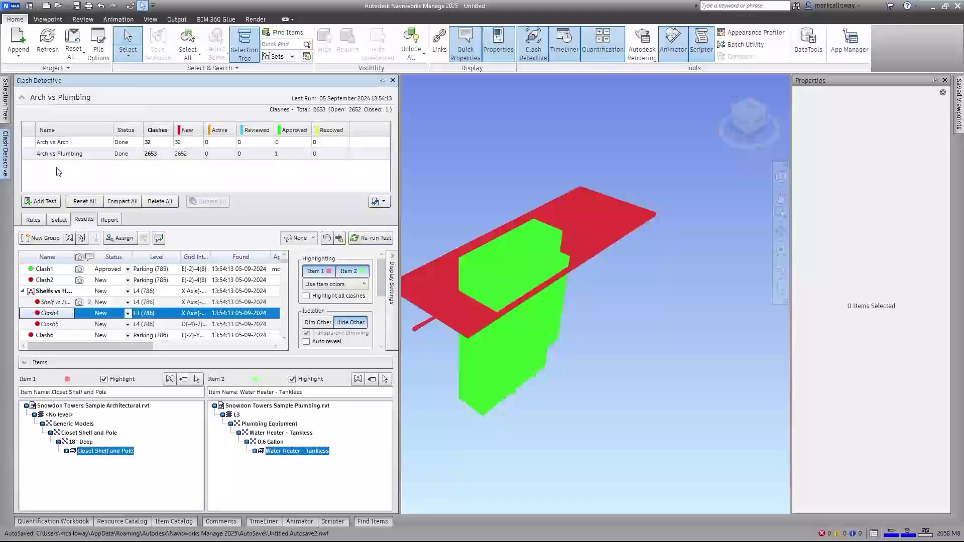
{"action": "left_click", "coordinate": [45, 201]}
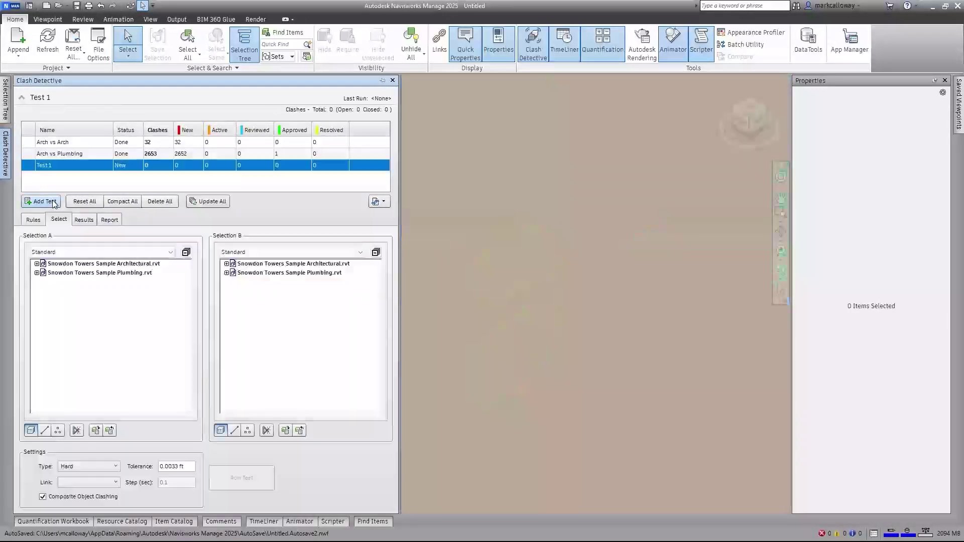
{"action": "left_click", "coordinate": [60, 166]}
{"action": "type", "text": "Closet"}
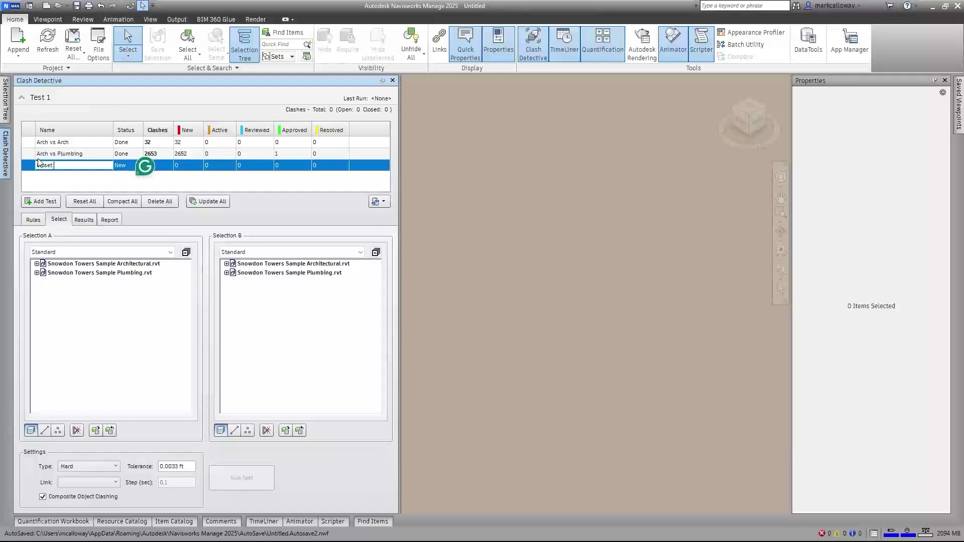
{"action": "type", "text": " vs Heater"}
{"action": "key", "text": "Return"}
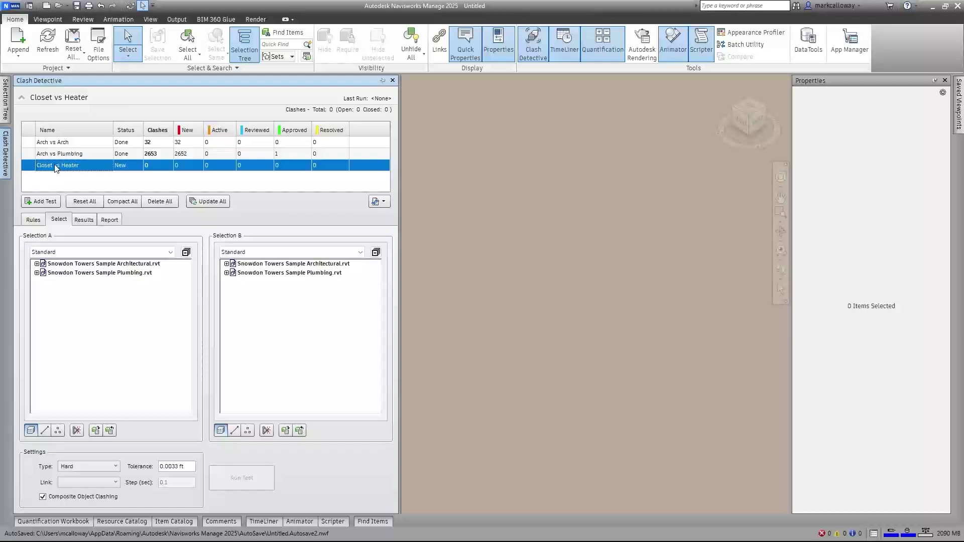
- Show search sets in Selection A of the Closet vs Heater test and choose the Closet set
{"action": "left_click", "coordinate": [58, 253]}
{"action": "left_click", "coordinate": [55, 259]}
{"action": "left_click", "coordinate": [57, 250]}
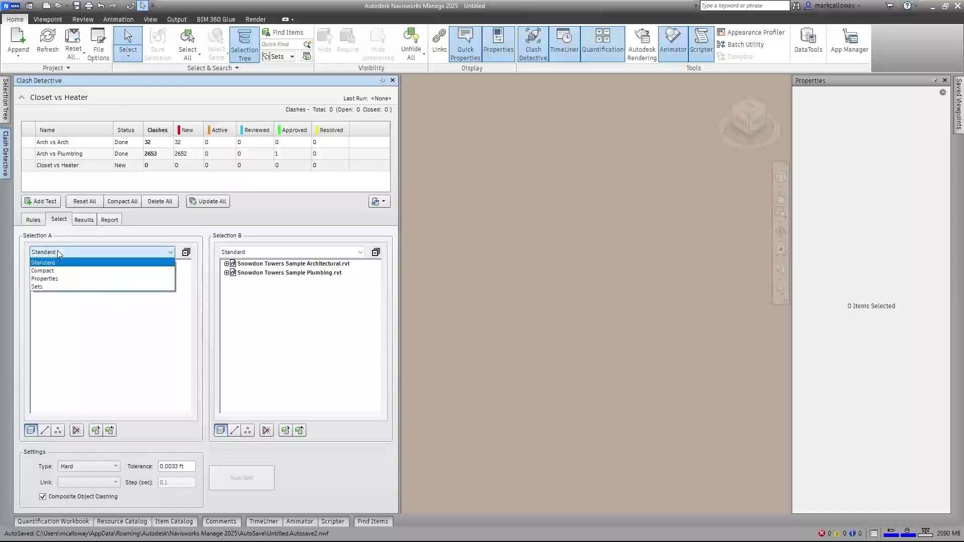
{"action": "left_click", "coordinate": [58, 287]}
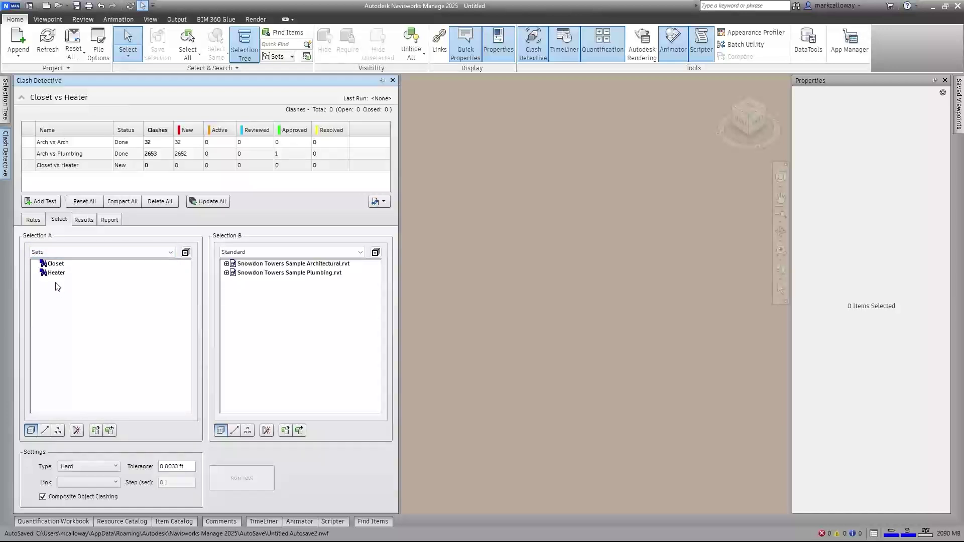
{"action": "left_click", "coordinate": [55, 264]}
- Choose the Heater search set for Selection B and run the Closet vs Heater test
{"action": "left_click", "coordinate": [287, 252]}
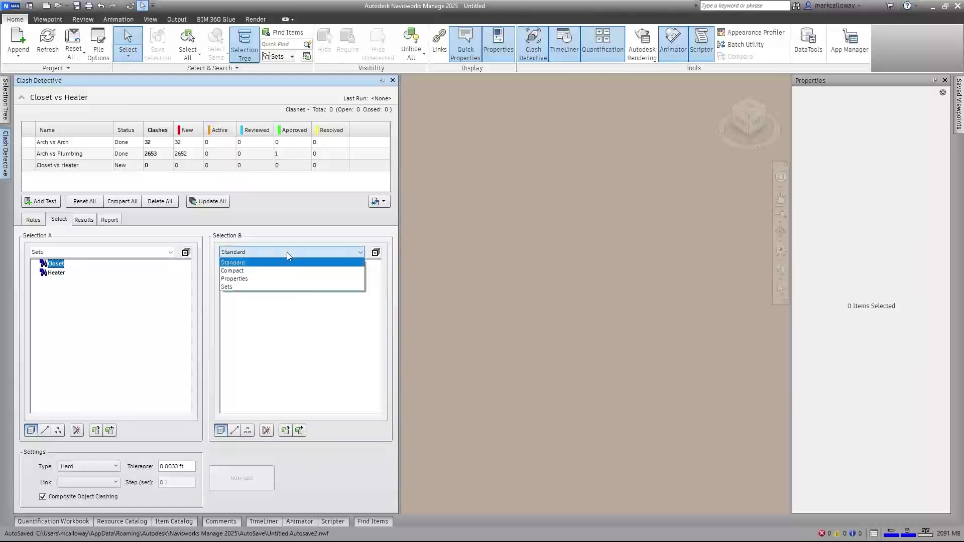
{"action": "left_click", "coordinate": [284, 287]}
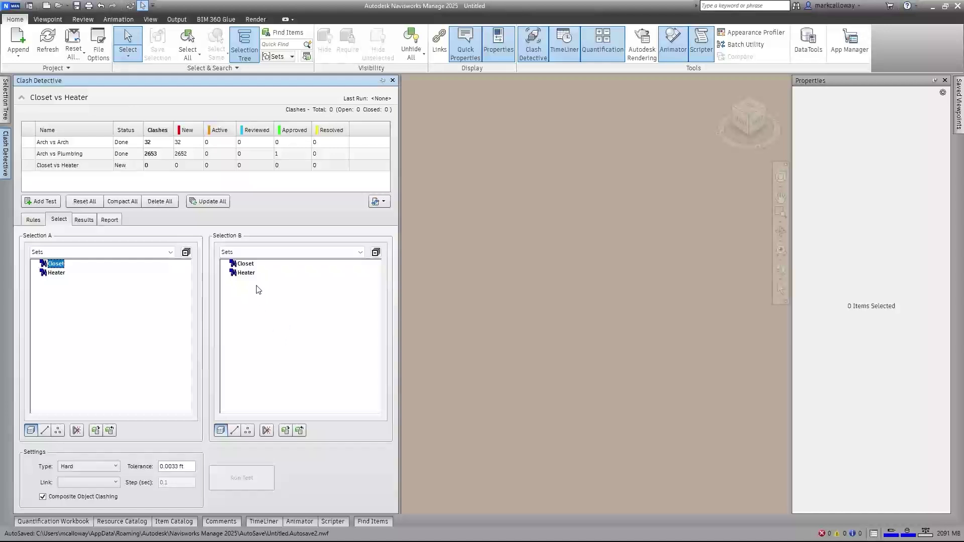
{"action": "left_click", "coordinate": [253, 274]}
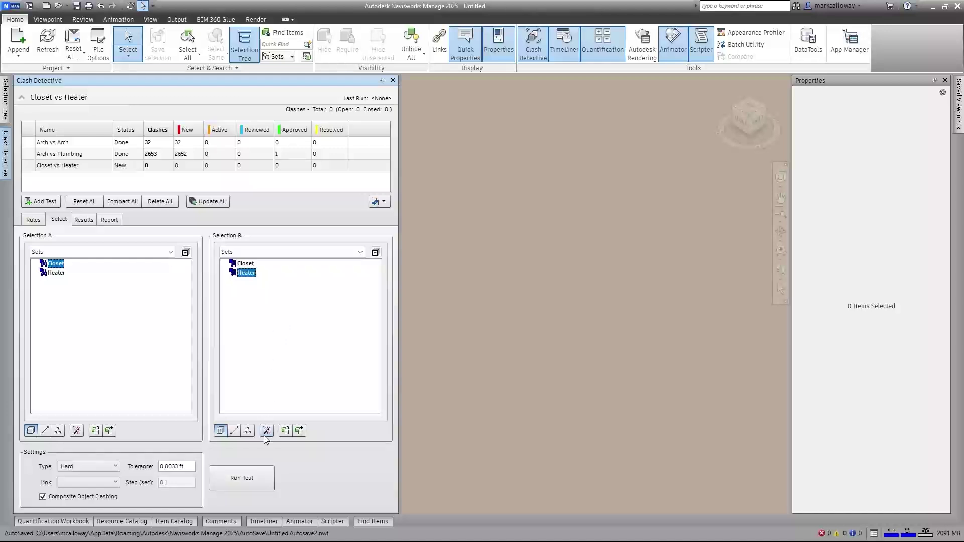
{"action": "left_click", "coordinate": [256, 478]}
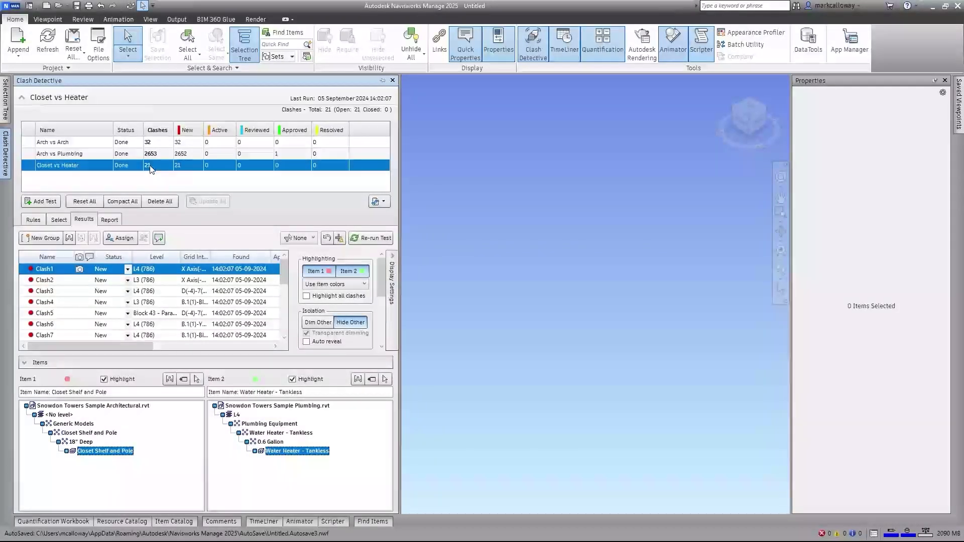
- Review individual Closet vs Heater clashes from Clash2 through Clash8 in the model, and check the clash report options before returning to the results
{"action": "left_click", "coordinate": [52, 281]}
{"action": "left_click", "coordinate": [50, 291]}
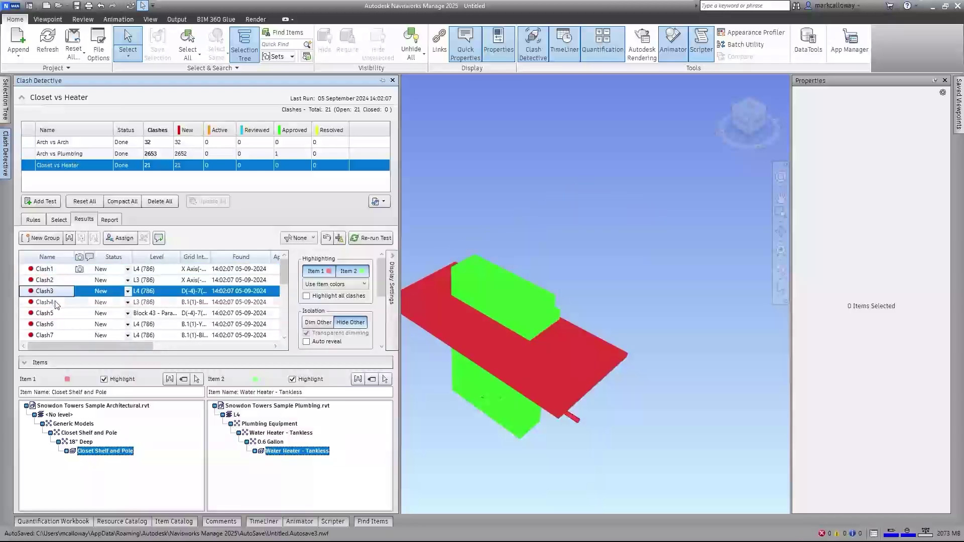
{"action": "left_click", "coordinate": [51, 303]}
{"action": "left_click", "coordinate": [53, 313]}
{"action": "left_click", "coordinate": [51, 324]}
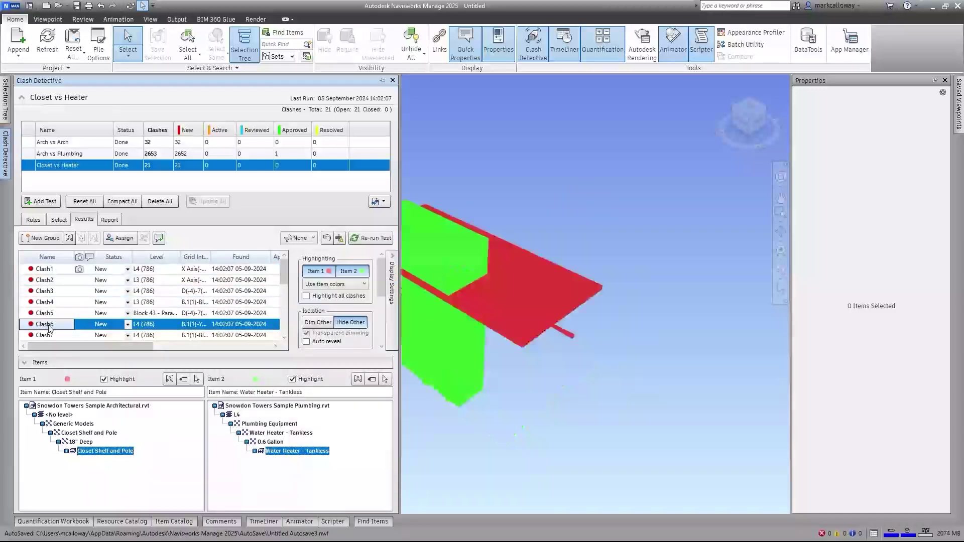
{"action": "scroll", "coordinate": [56, 301], "scroll_direction": "down", "scroll_amount": 2}
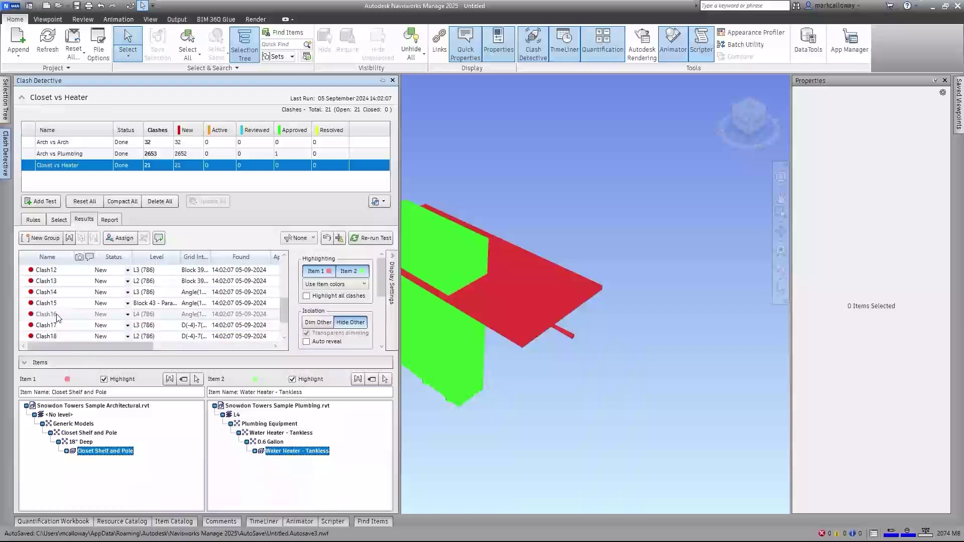
{"action": "left_click", "coordinate": [59, 276]}
{"action": "left_click", "coordinate": [57, 286]}
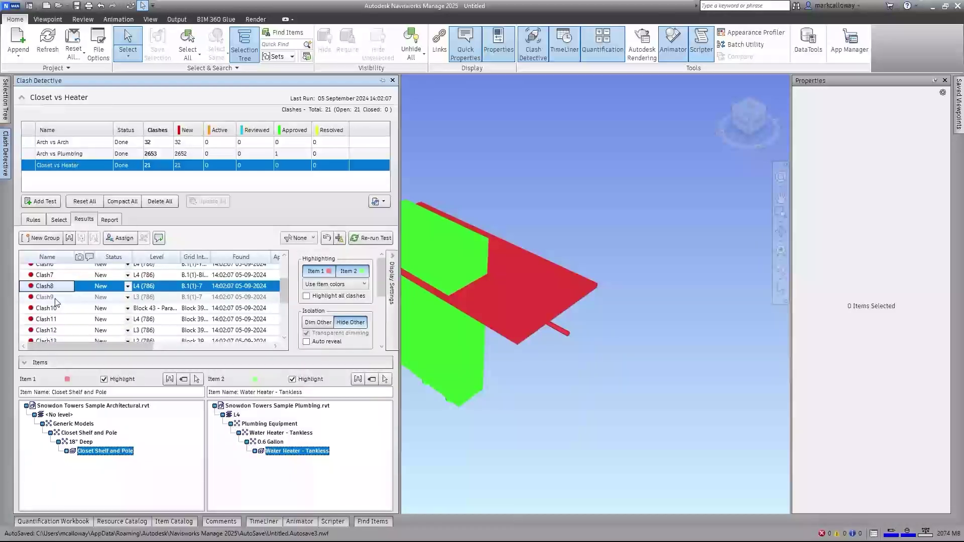
{"action": "left_click", "coordinate": [110, 219]}
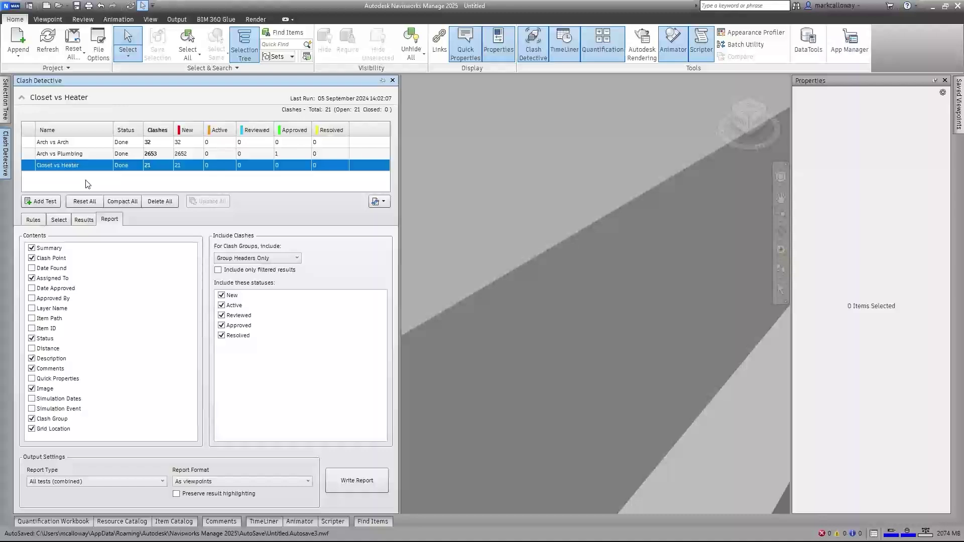
{"action": "left_click", "coordinate": [84, 219]}
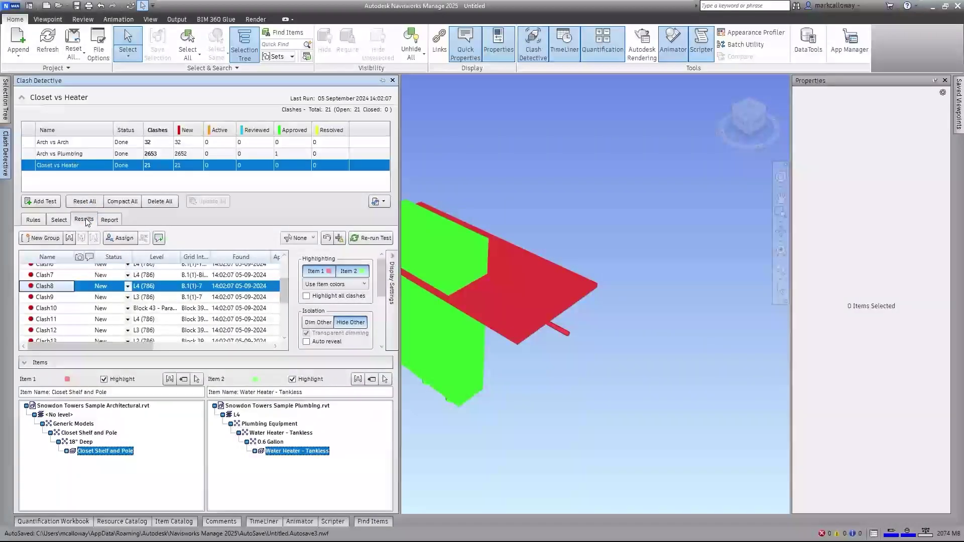